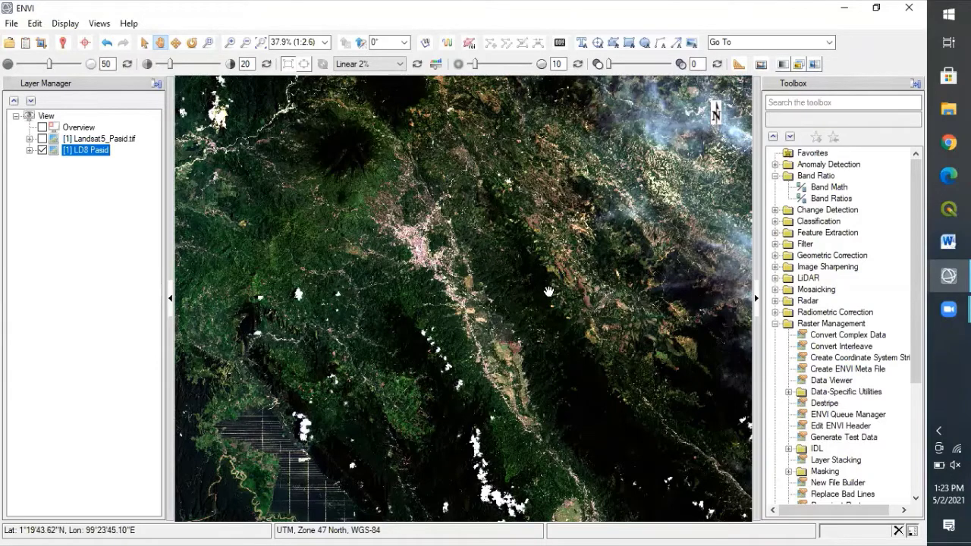
Step: Examine the LD8 Pasid image around the town and the surrounding valley at several zoom levels
{"action": "left_click_drag", "start_coordinate": [548, 292], "coordinate": [556, 297]}
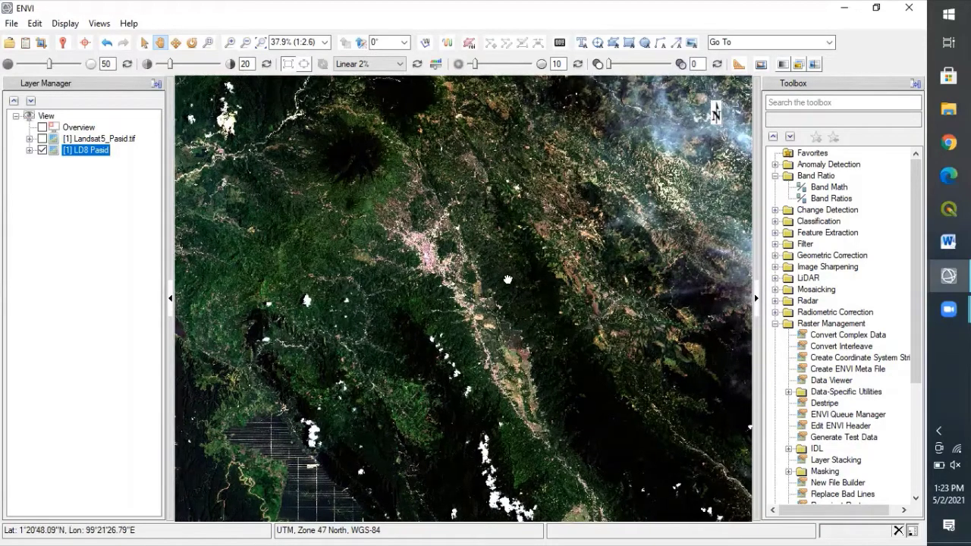
{"action": "left_click_drag", "start_coordinate": [507, 279], "coordinate": [515, 251]}
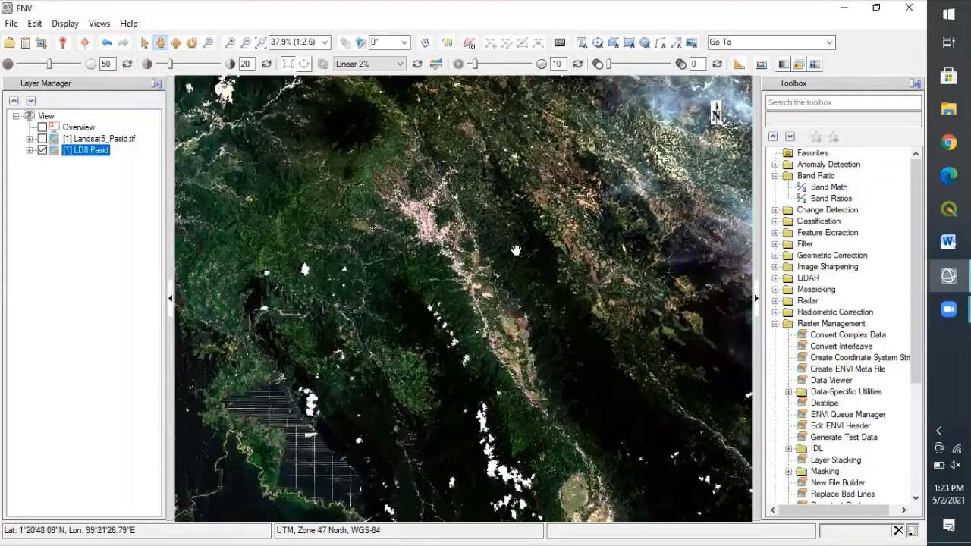
{"action": "scroll", "coordinate": [516, 250], "scroll_direction": "down", "scroll_amount": 1}
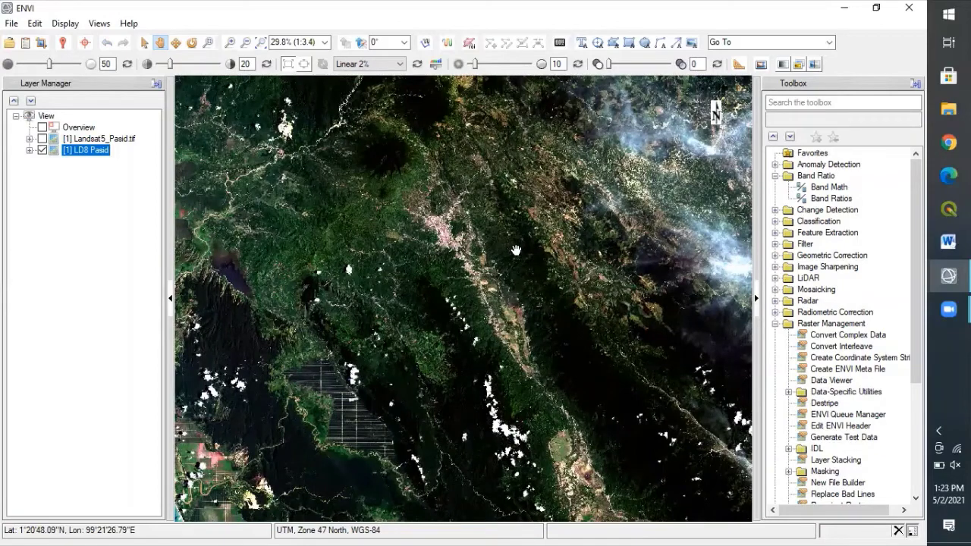
{"action": "scroll", "coordinate": [516, 250], "scroll_direction": "down", "scroll_amount": 1}
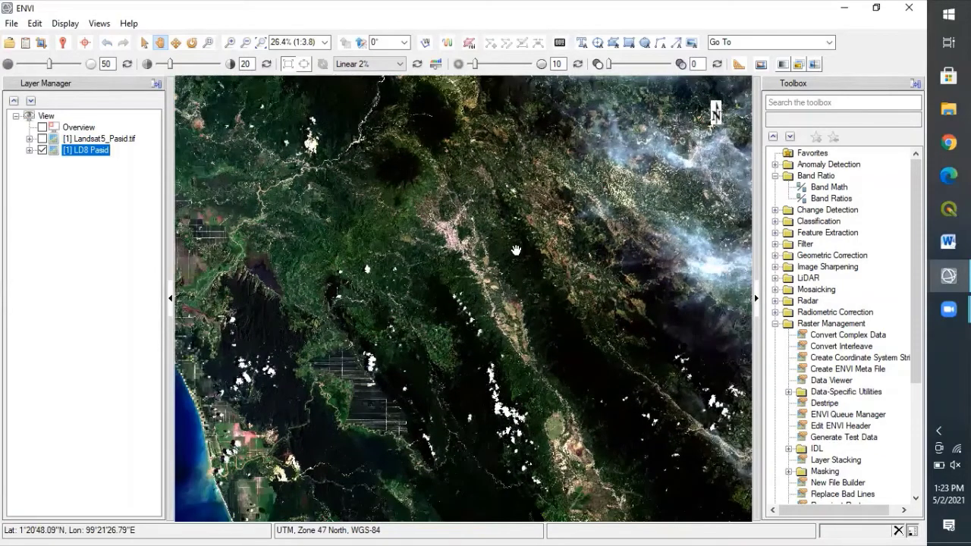
{"action": "scroll", "coordinate": [515, 250], "scroll_direction": "down", "scroll_amount": 1}
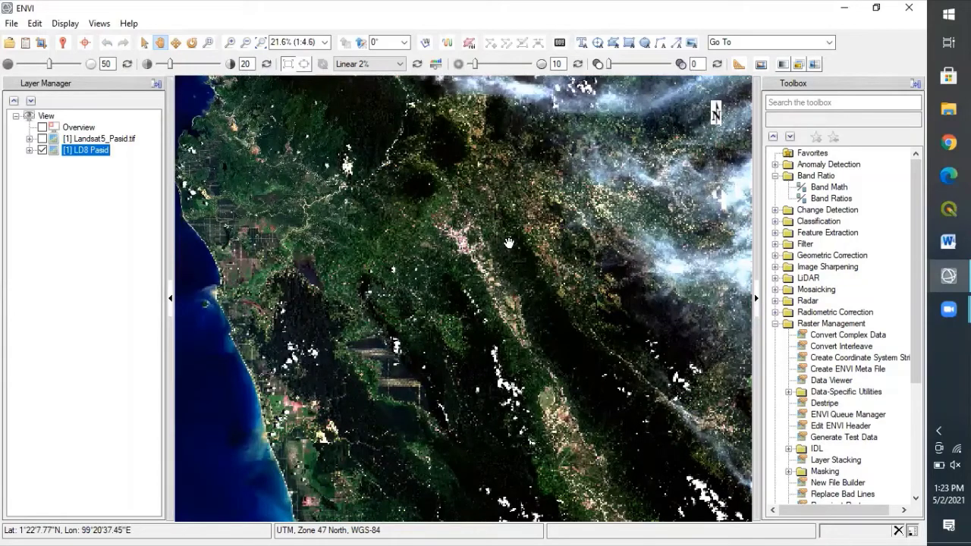
{"action": "scroll", "coordinate": [508, 242], "scroll_direction": "up", "scroll_amount": 1}
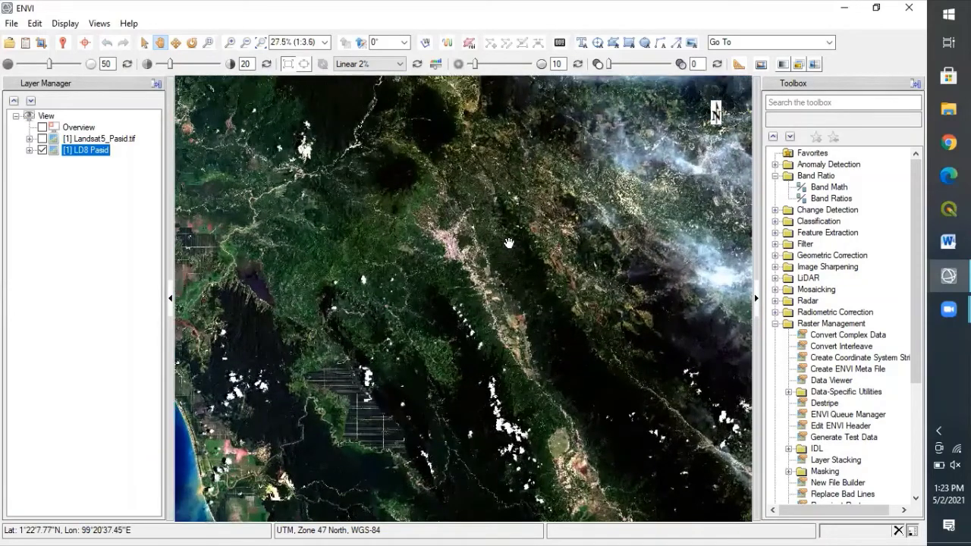
{"action": "scroll", "coordinate": [406, 273], "scroll_direction": "up", "scroll_amount": 1}
{"action": "scroll", "coordinate": [412, 272], "scroll_direction": "up", "scroll_amount": 1}
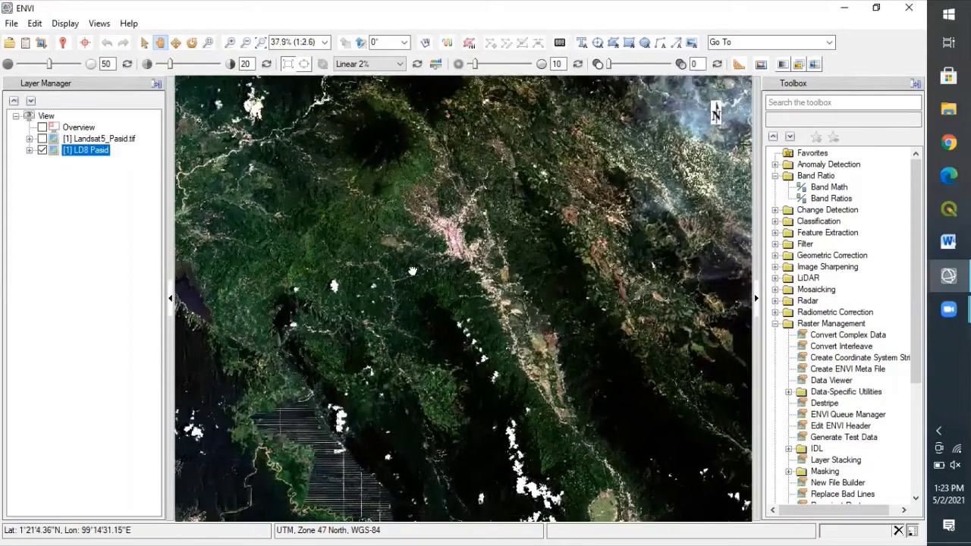
{"action": "left_click_drag", "start_coordinate": [412, 272], "coordinate": [389, 283]}
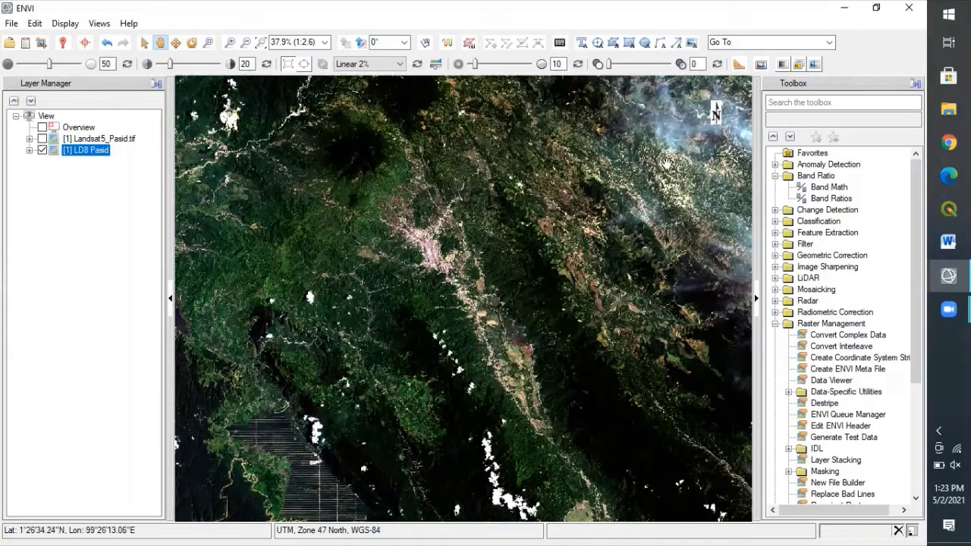
Step: Start the Resize Data tool from Raster Management and select LD8 Pasid as the input file
{"action": "left_click", "coordinate": [774, 176]}
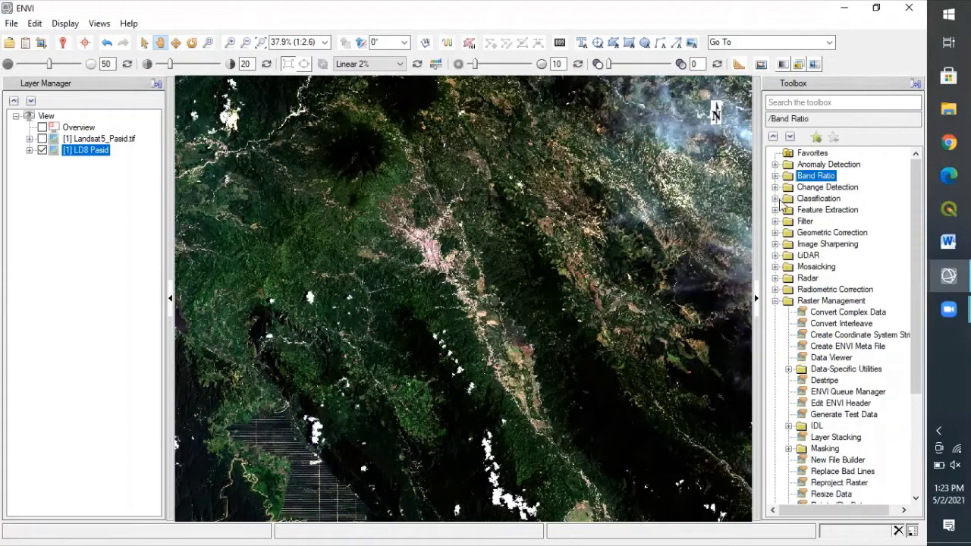
{"action": "left_click", "coordinate": [774, 300]}
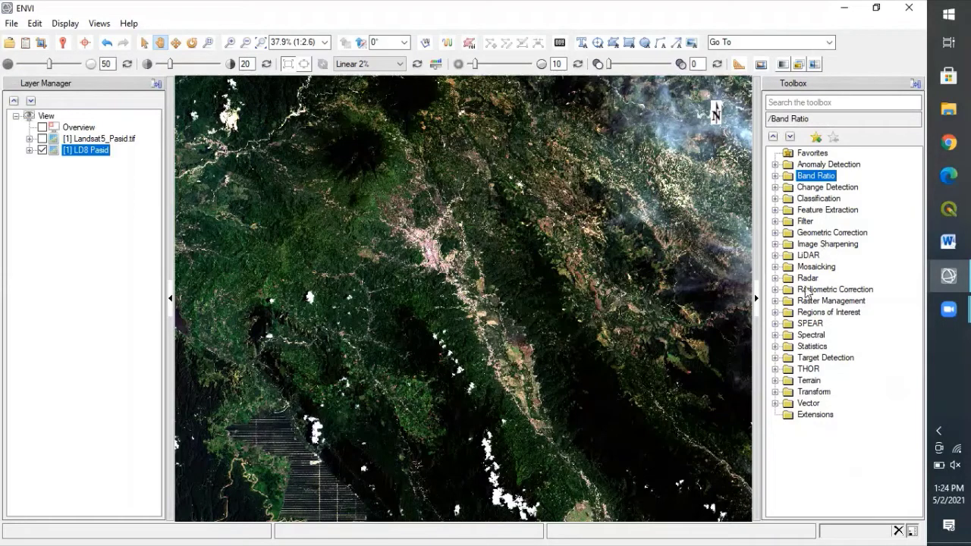
{"action": "left_click", "coordinate": [775, 301]}
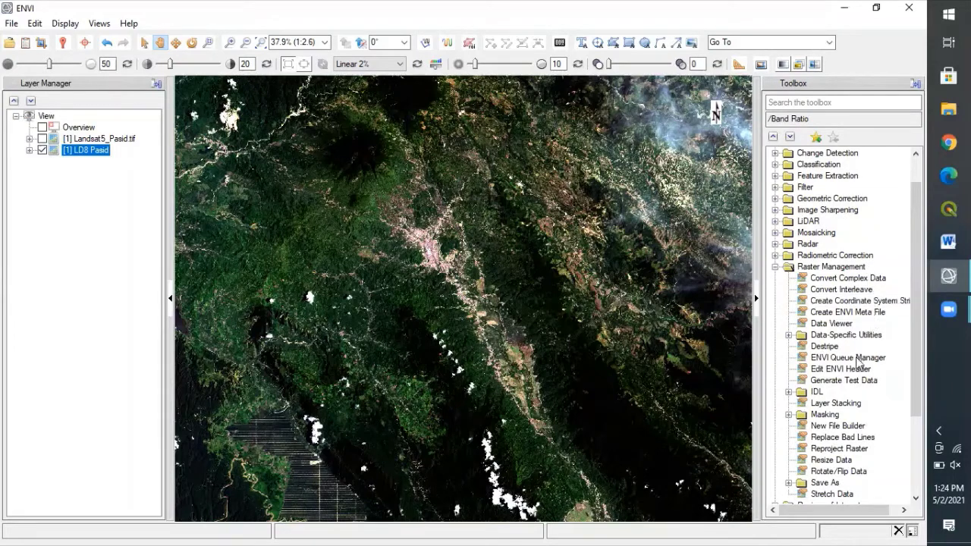
{"action": "left_click_drag", "start_coordinate": [910, 337], "coordinate": [910, 357]}
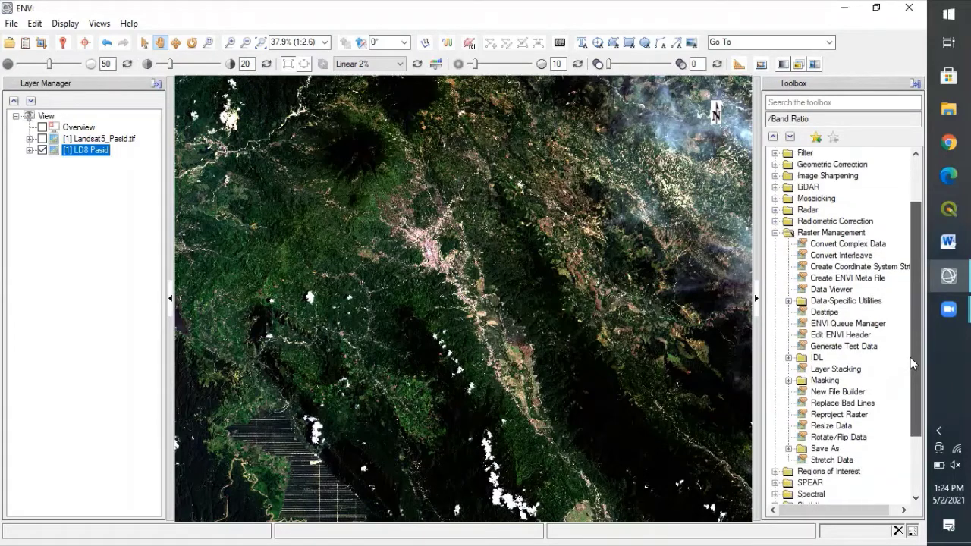
{"action": "double_click", "coordinate": [831, 426]}
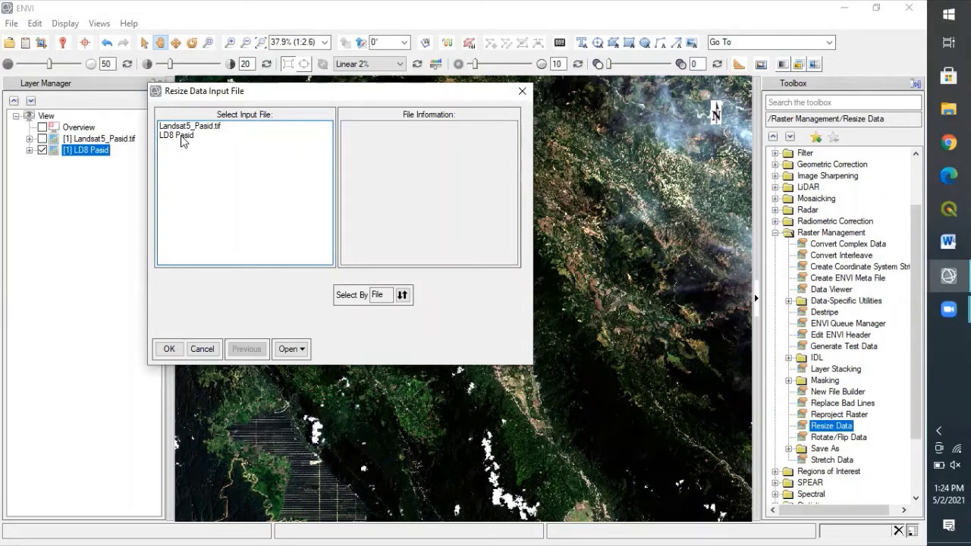
{"action": "left_click", "coordinate": [182, 135]}
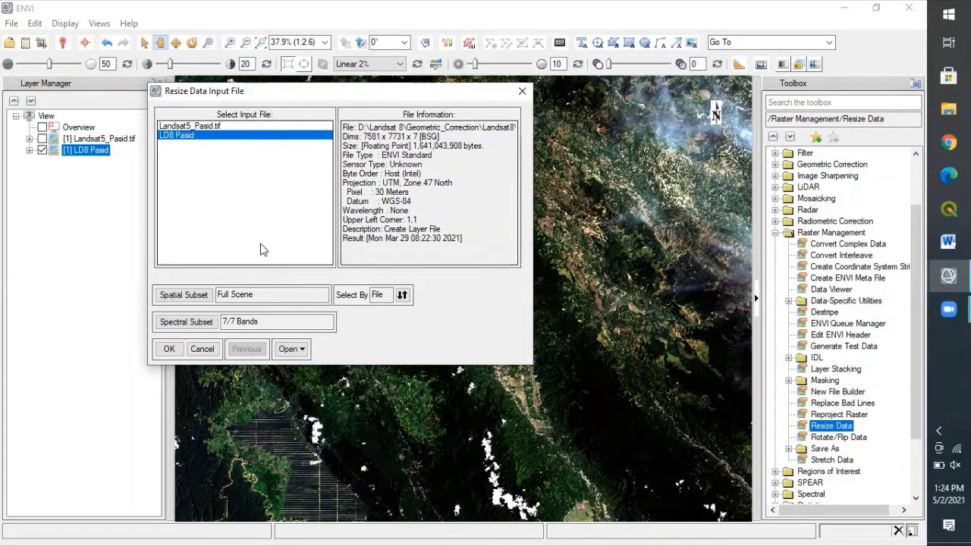
Step: Define an image-based spatial subset of about 1233 samples by 1811 lines, left of the scene's centre, and accept the input
{"action": "left_click", "coordinate": [194, 300]}
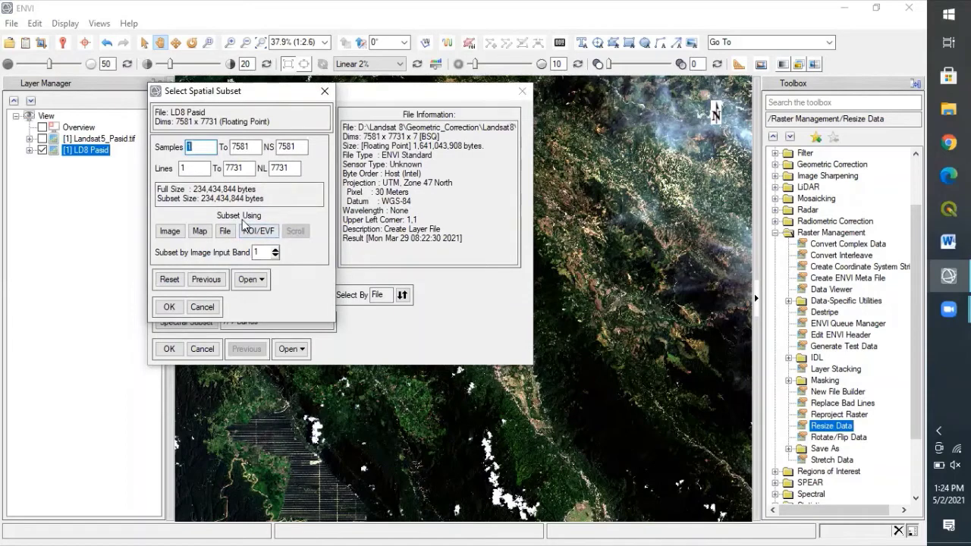
{"action": "left_click", "coordinate": [169, 232]}
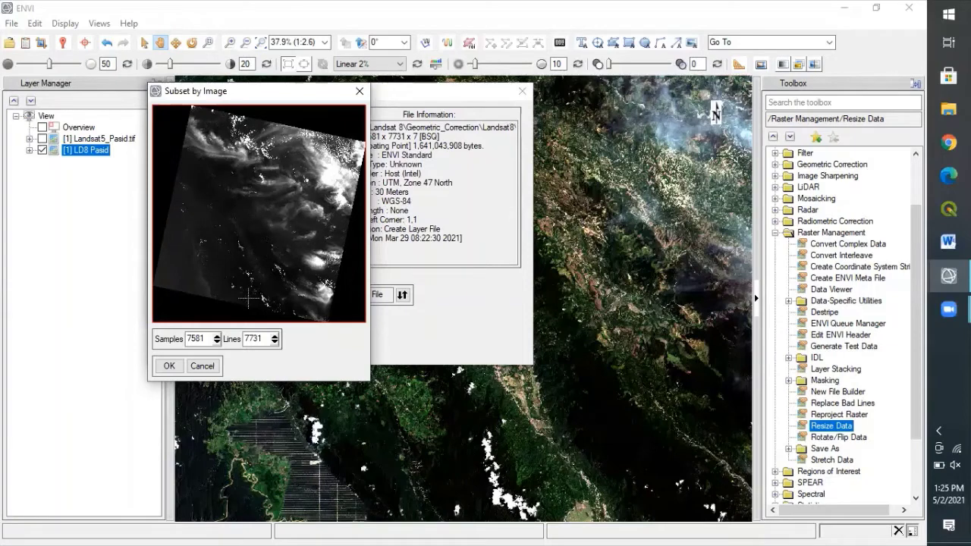
{"action": "left_click_drag", "start_coordinate": [153, 321], "coordinate": [220, 252]}
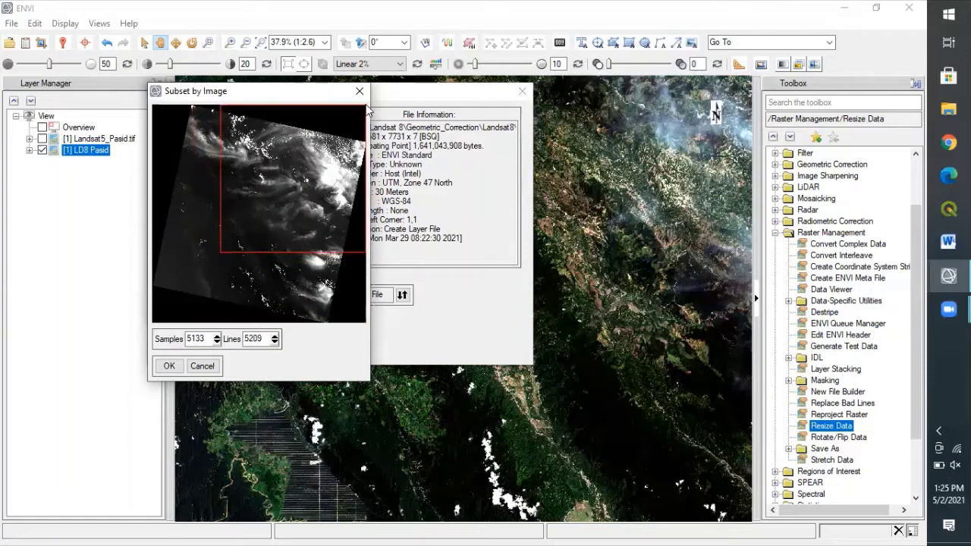
{"action": "left_click_drag", "start_coordinate": [366, 107], "coordinate": [255, 200]}
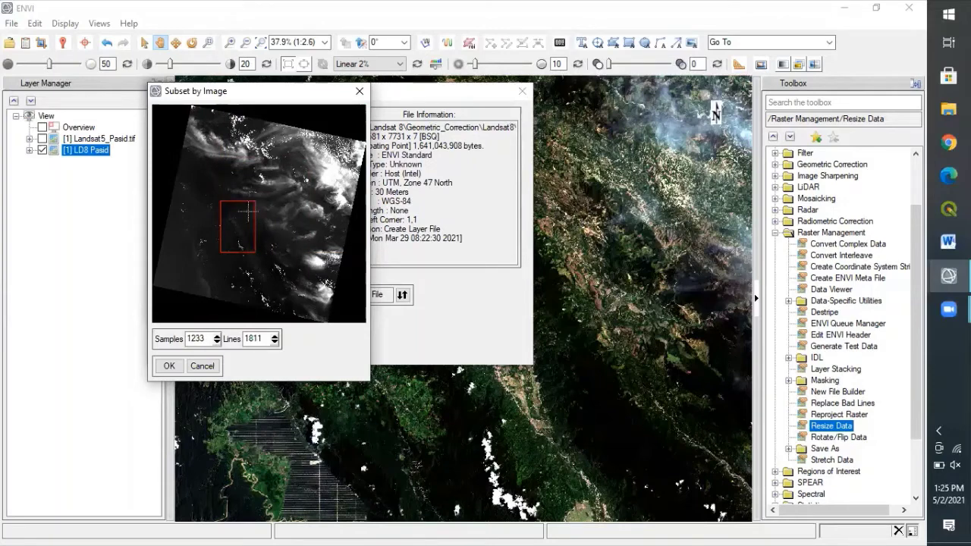
{"action": "left_click_drag", "start_coordinate": [222, 227], "coordinate": [219, 228]}
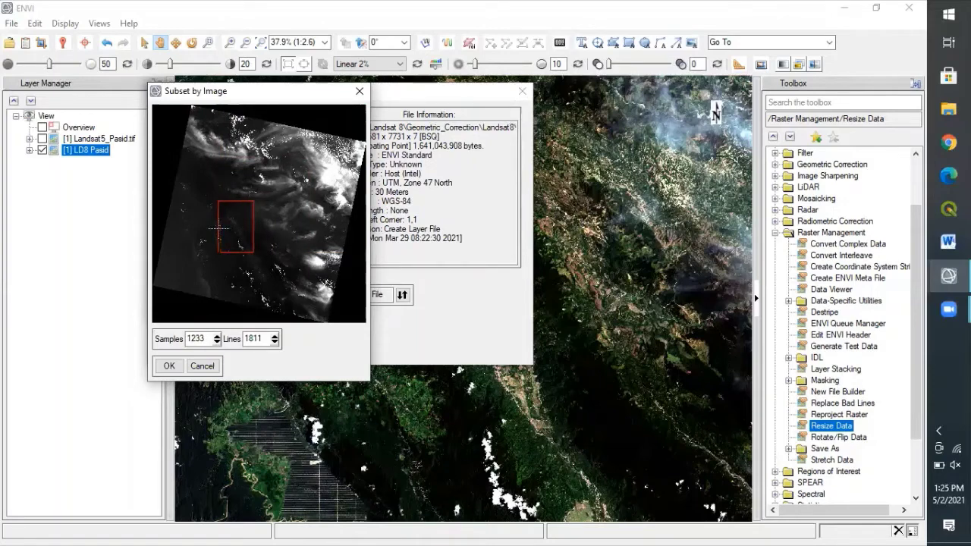
{"action": "left_click", "coordinate": [169, 365]}
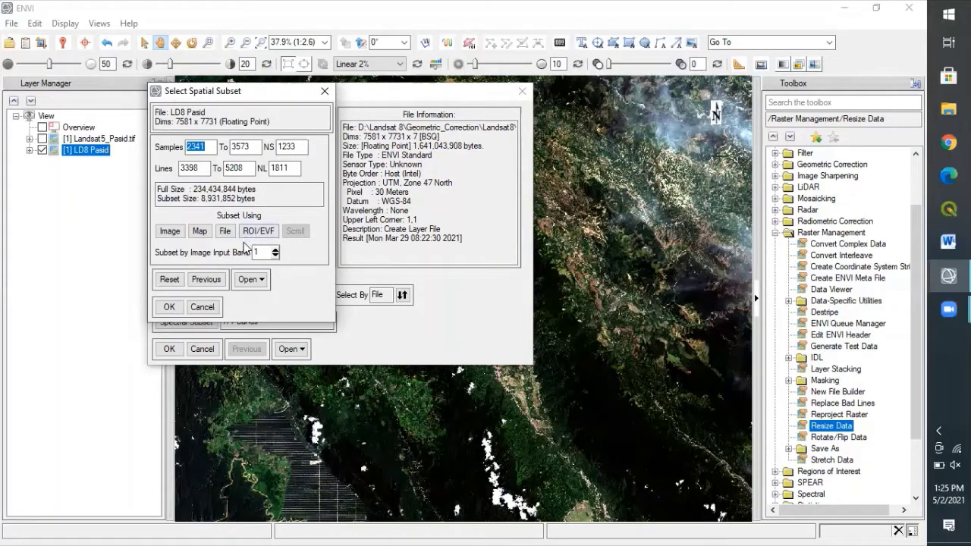
{"action": "left_click", "coordinate": [169, 308]}
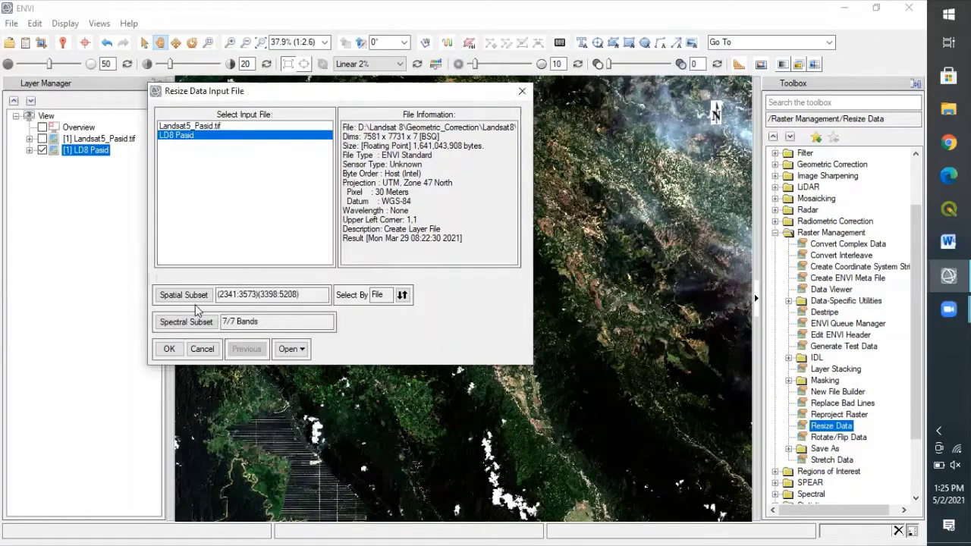
{"action": "left_click", "coordinate": [164, 350]}
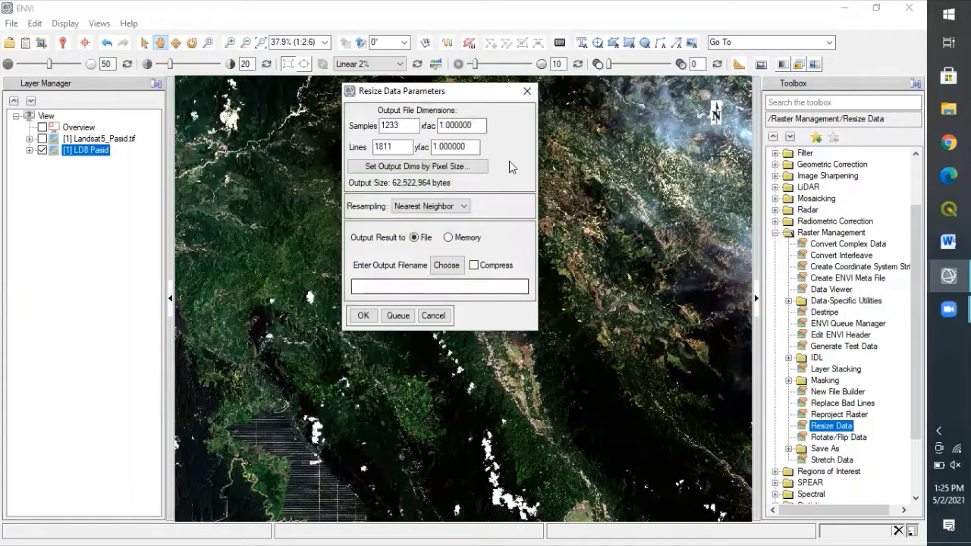
Step: Choose an output file location for the resized data, browsing to the Landsat 8 folder on the Data (D:) drive
{"action": "left_click", "coordinate": [449, 265]}
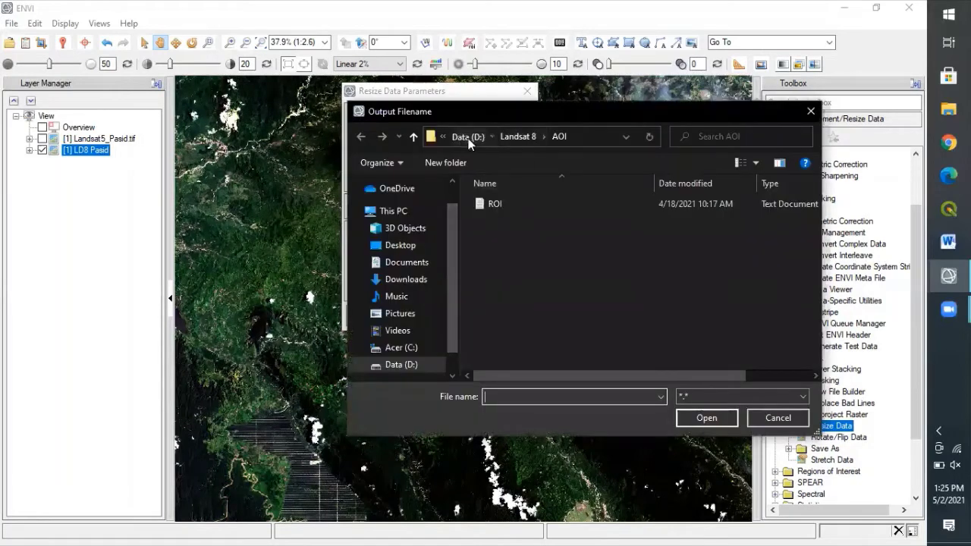
{"action": "left_click", "coordinate": [467, 137]}
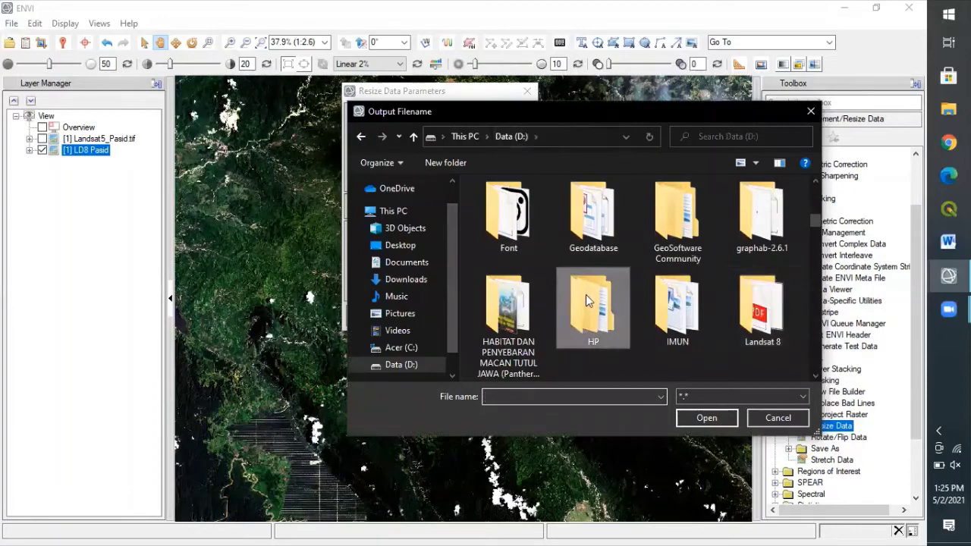
{"action": "scroll", "coordinate": [585, 294], "scroll_direction": "down", "scroll_amount": 5}
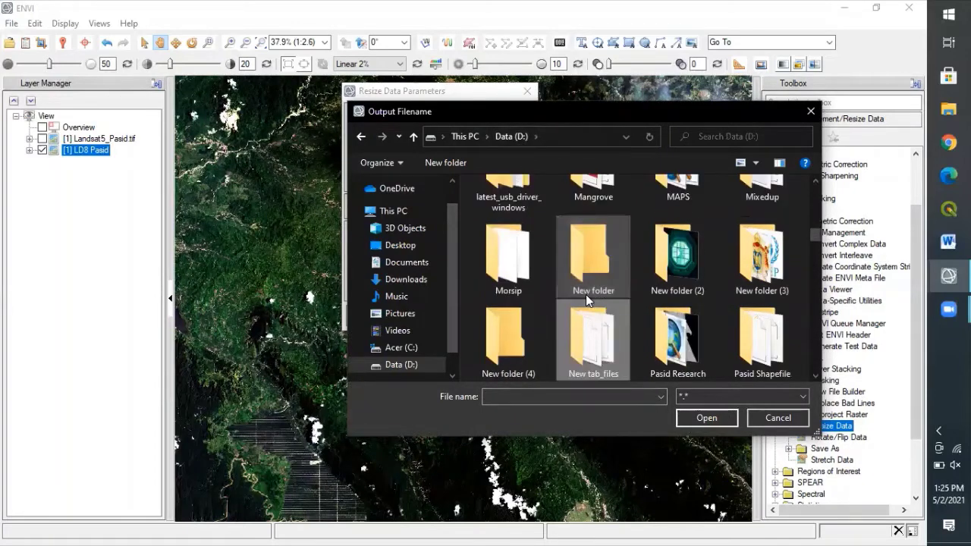
{"action": "scroll", "coordinate": [585, 294], "scroll_direction": "down", "scroll_amount": 3}
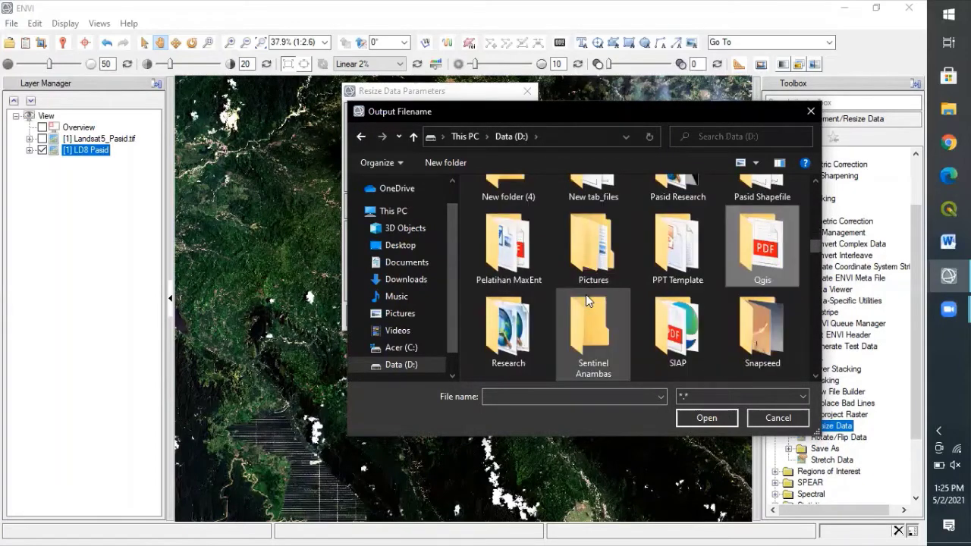
{"action": "scroll", "coordinate": [586, 295], "scroll_direction": "down", "scroll_amount": 3}
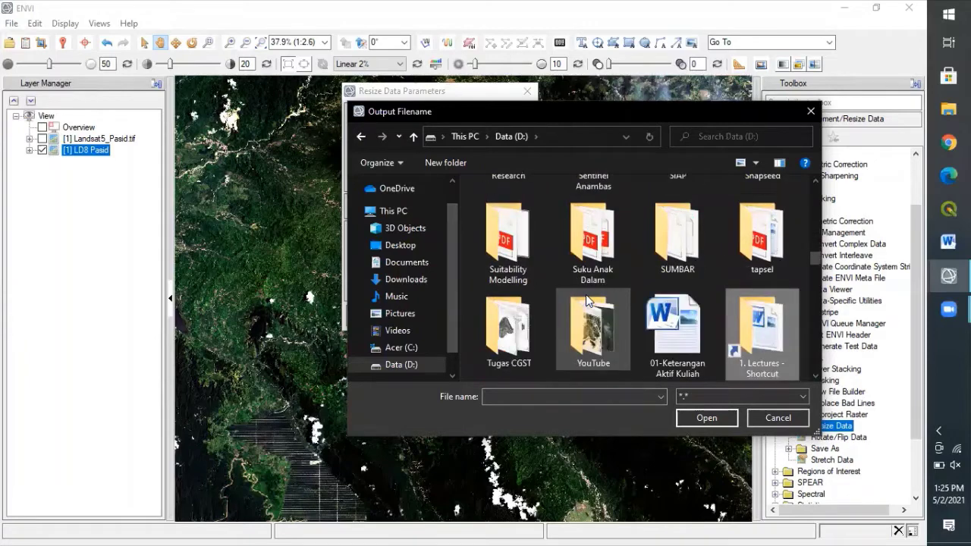
{"action": "key", "text": "Up"}
{"action": "key", "text": "Down"}
{"action": "key", "text": "Left"}
{"action": "key", "text": "Up"}
{"action": "key", "text": "Up"}
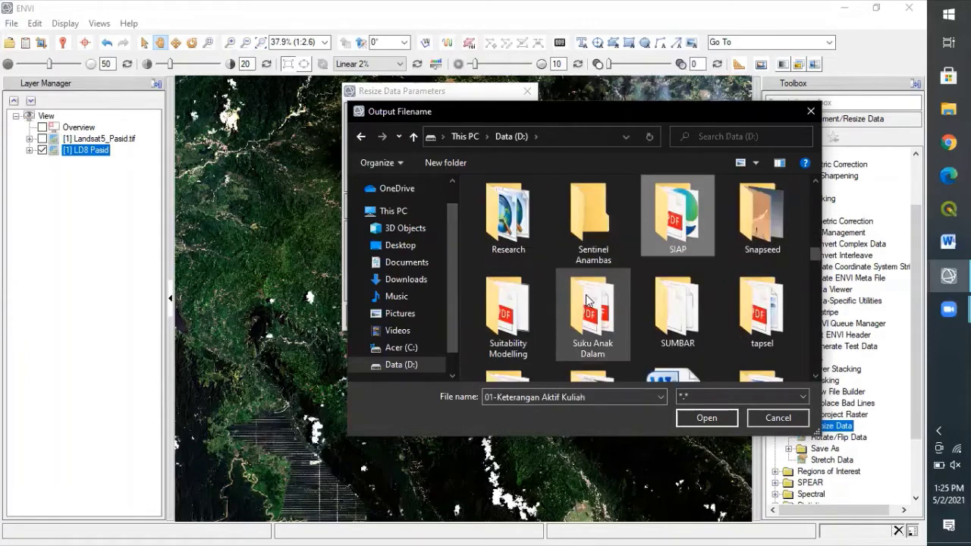
{"action": "key", "text": "Up"}
{"action": "key", "text": "Left"}
{"action": "key", "text": "Up"}
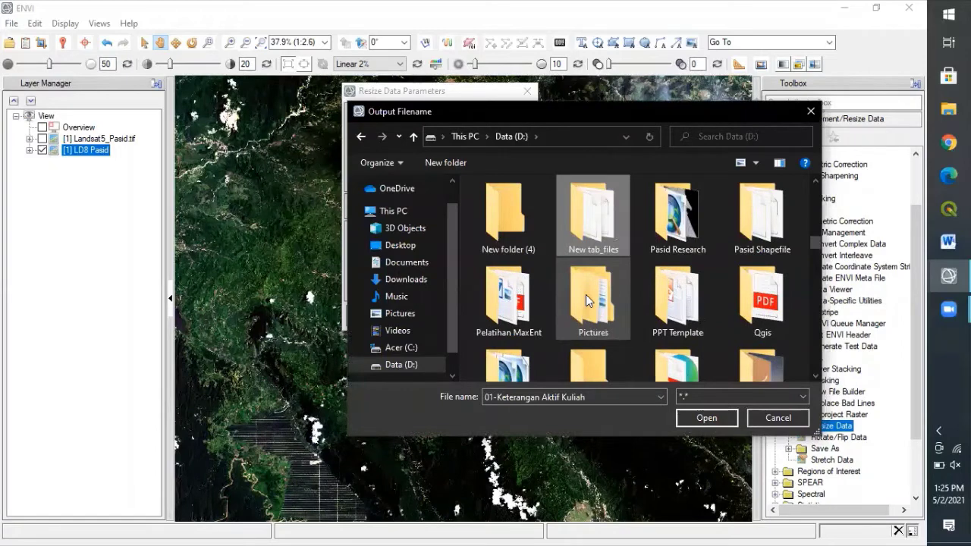
{"action": "key", "text": "Up"}
{"action": "key", "text": "Left"}
{"action": "key", "text": "Up"}
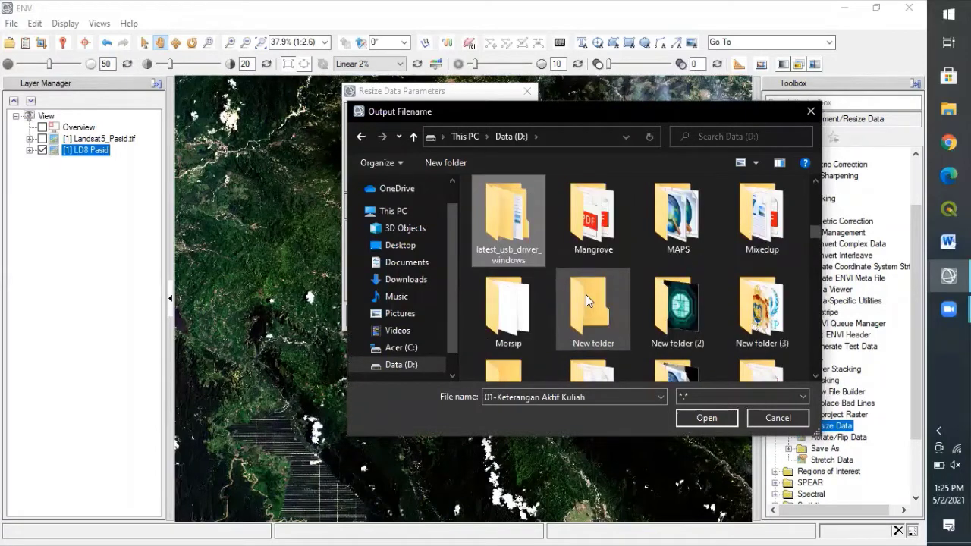
{"action": "key", "text": "Up"}
{"action": "key", "text": "Right"}
{"action": "key", "text": "Right"}
{"action": "key", "text": "Right"}
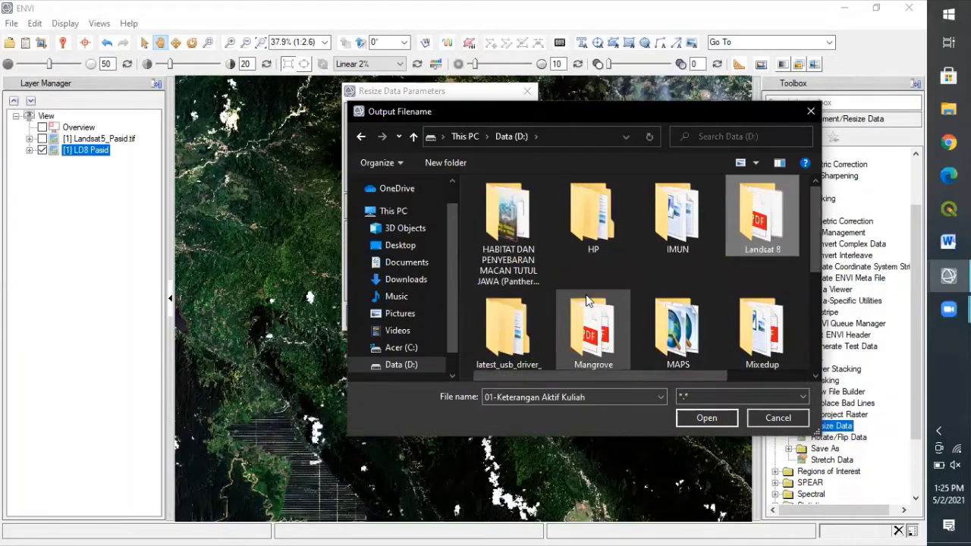
{"action": "key", "text": "Return"}
Step: Open the Resize and Cutting folder inside Landsat 8 as the output location
{"action": "key", "text": "Down"}
{"action": "key", "text": "Down"}
{"action": "key", "text": "Down"}
{"action": "key", "text": "Down"}
{"action": "key", "text": "Down"}
{"action": "key", "text": "Down"}
{"action": "key", "text": "Down"}
{"action": "key", "text": "Down"}
{"action": "key", "text": "Down"}
{"action": "key", "text": "Down"}
{"action": "key", "text": "Down"}
{"action": "key", "text": "Down"}
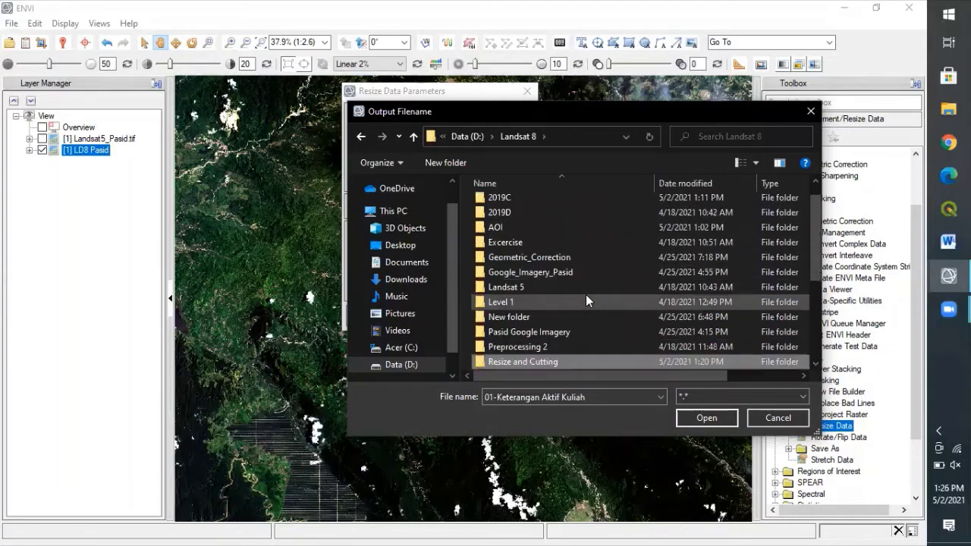
{"action": "key", "text": "Return"}
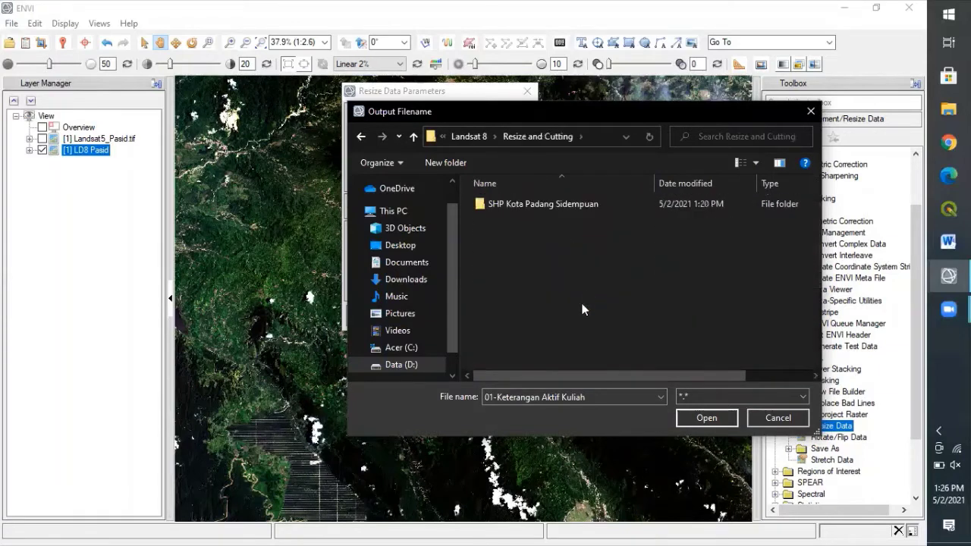
Step: Create a folder named Resize inside Resize and Cutting and open it as the output location
{"action": "left_click", "coordinate": [437, 164]}
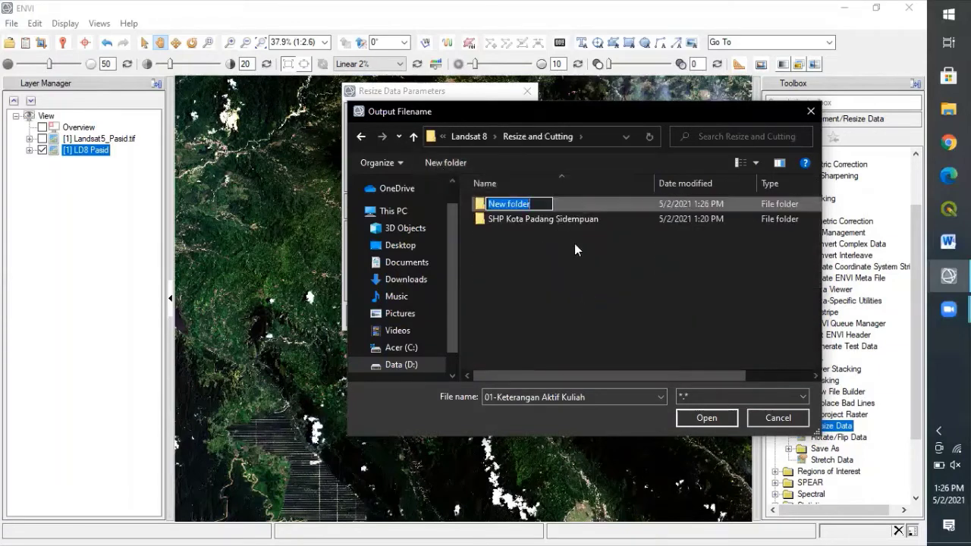
{"action": "type", "text": "Re"}
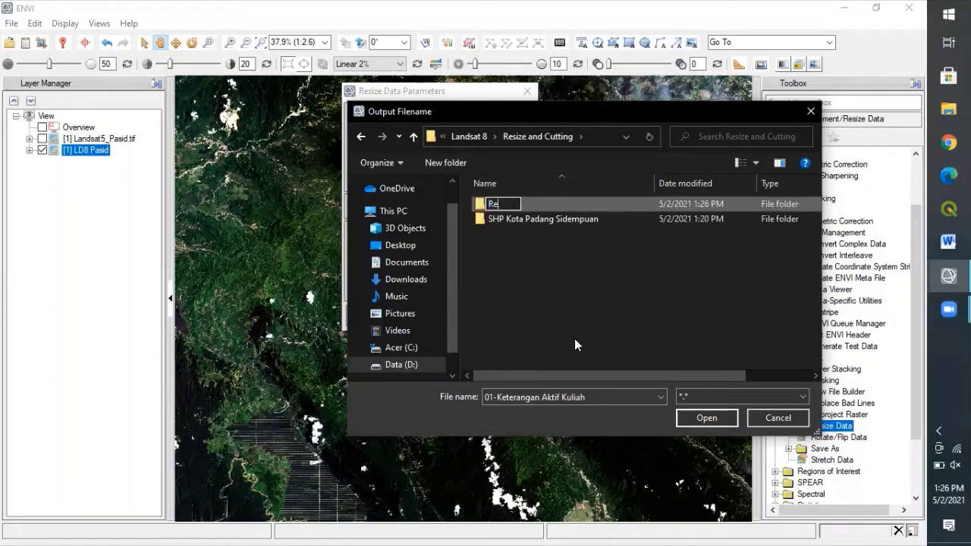
{"action": "type", "text": "size"}
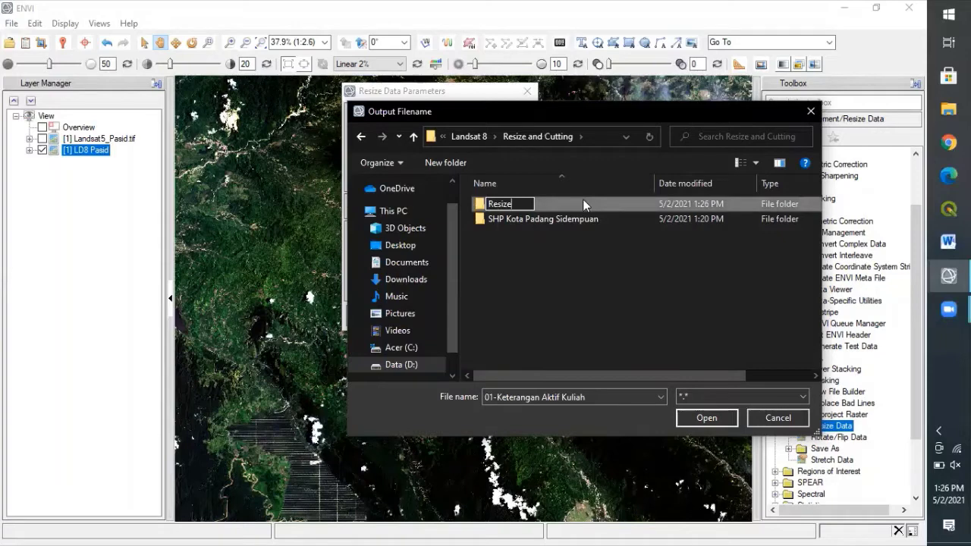
{"action": "key", "text": "Return"}
{"action": "double_click", "coordinate": [608, 204]}
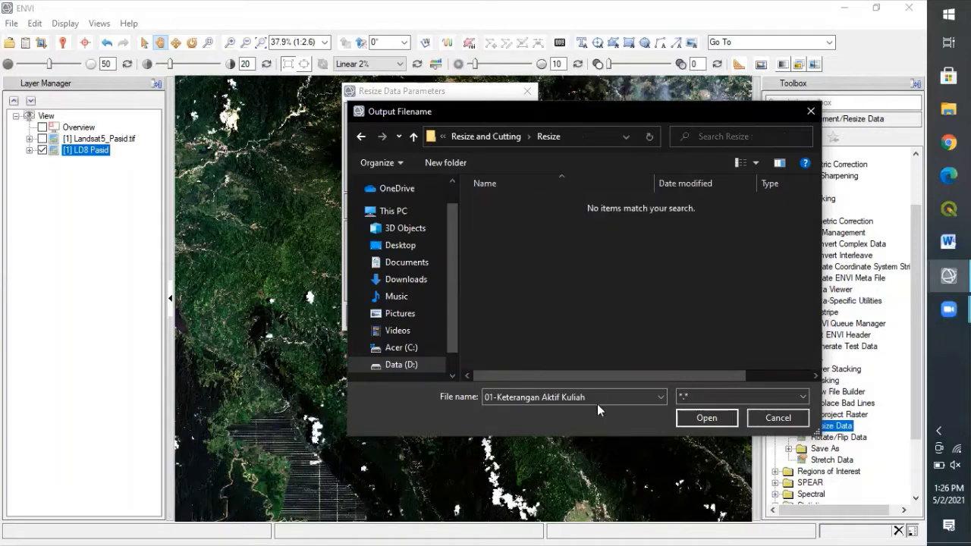
Step: Name the output file LD8_Pasid and run the resize with nearest neighbor resampling
{"action": "left_click", "coordinate": [599, 397]}
{"action": "key", "text": "BackSpace"}
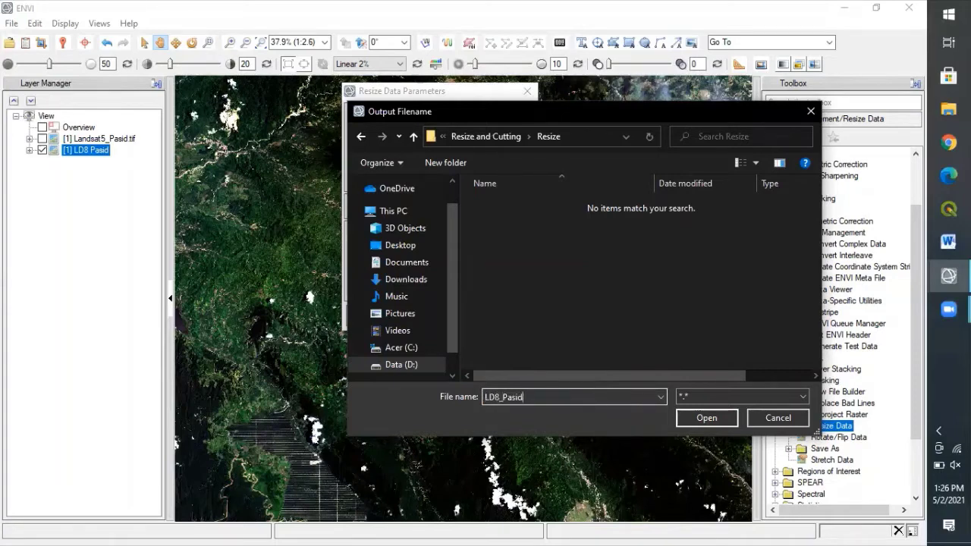
{"action": "left_click", "coordinate": [714, 422]}
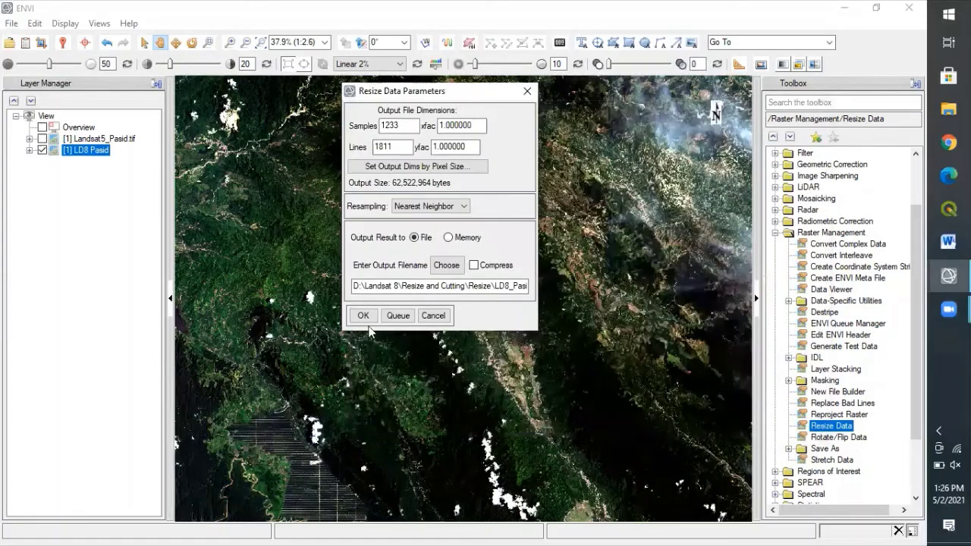
{"action": "left_click", "coordinate": [361, 317]}
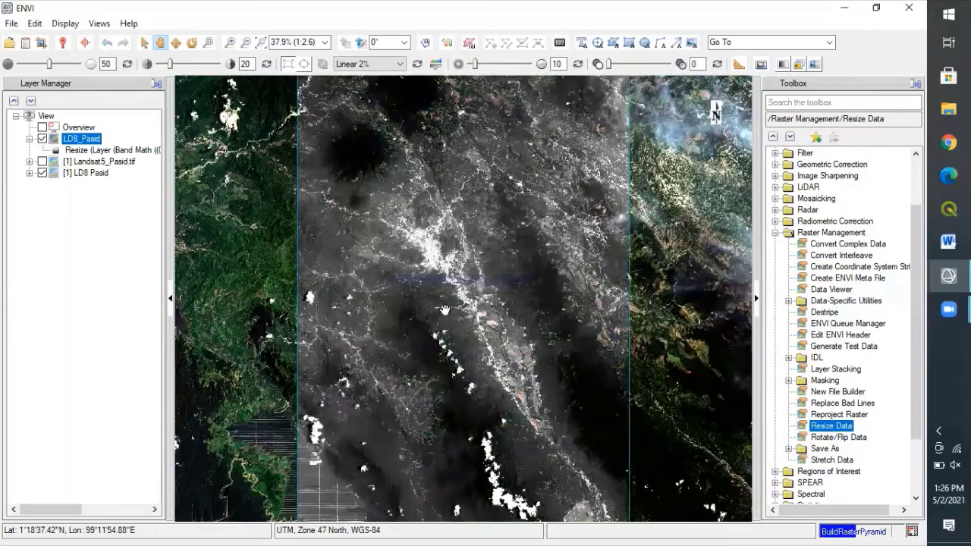
Step: Hide the original LD8 Pasid layer and remove it from the view, keeping the resized LD8_Pasid layer displayed
{"action": "scroll", "coordinate": [408, 292], "scroll_direction": "down", "scroll_amount": 2}
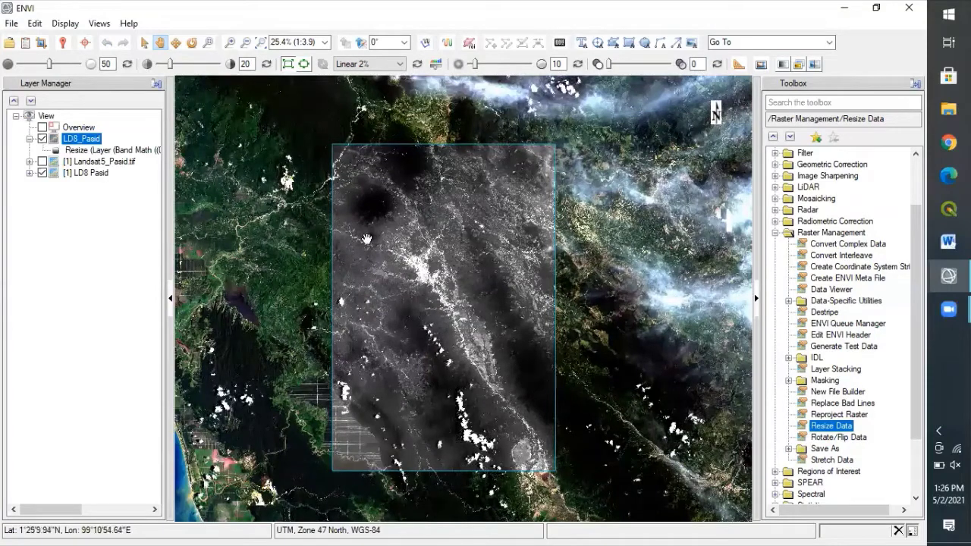
{"action": "left_click", "coordinate": [42, 174]}
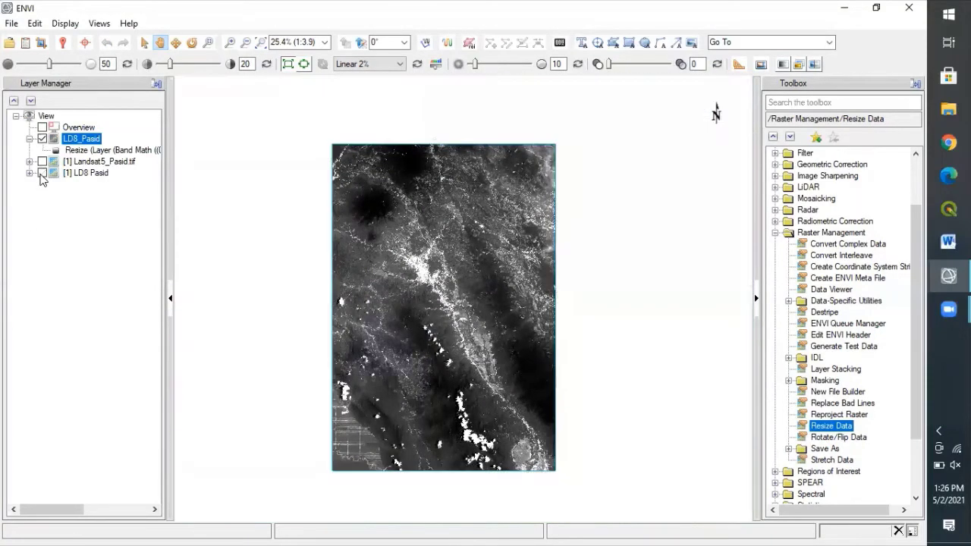
{"action": "left_click", "coordinate": [68, 173]}
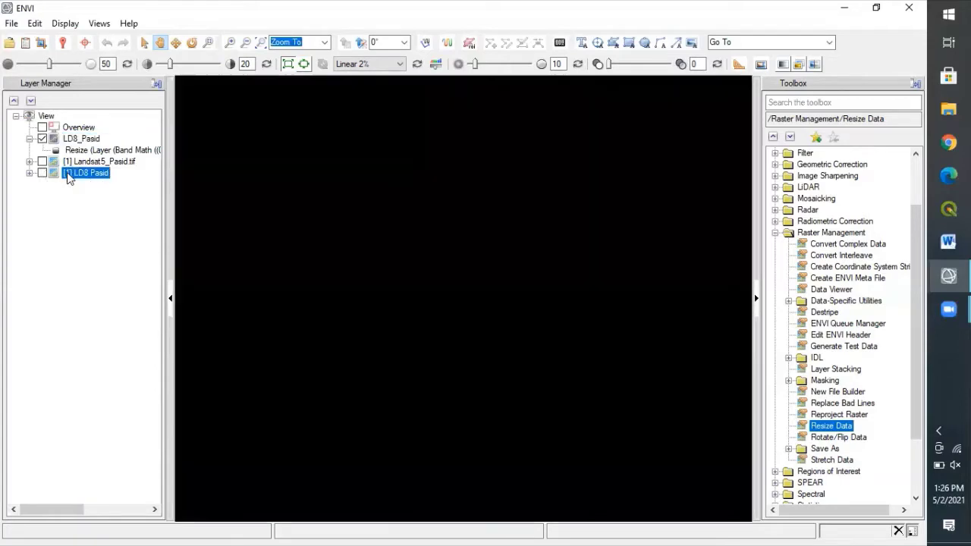
{"action": "right_click", "coordinate": [68, 173]}
{"action": "left_click", "coordinate": [42, 138]}
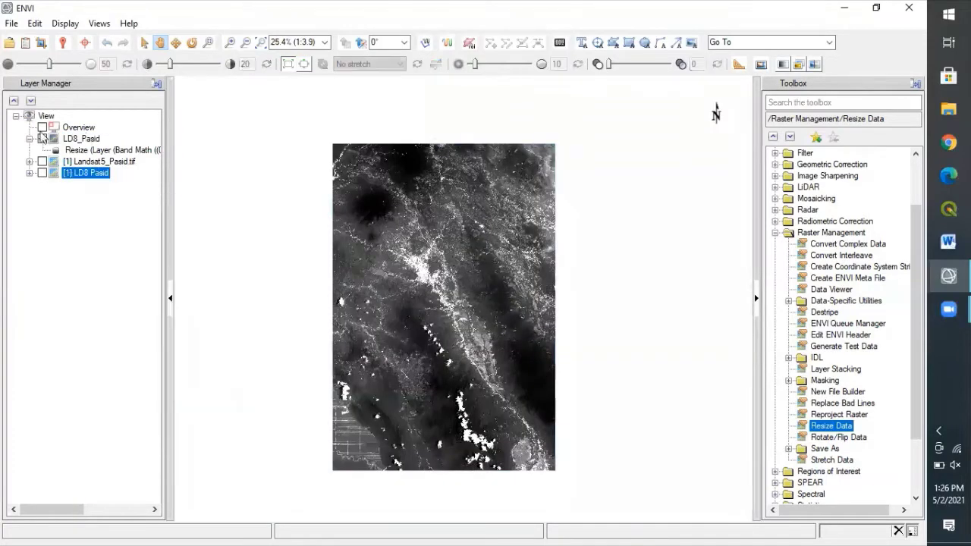
{"action": "scroll", "coordinate": [405, 243], "scroll_direction": "up", "scroll_amount": 1}
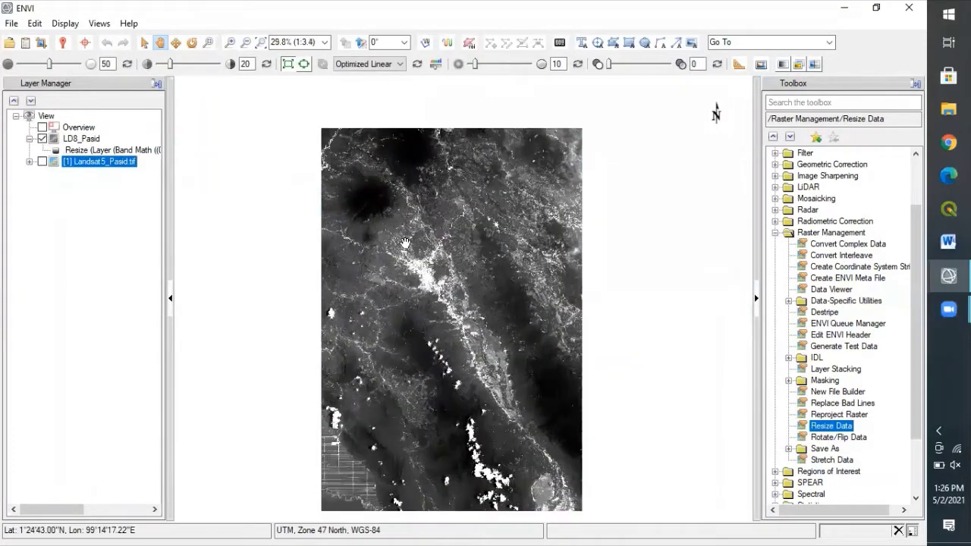
{"action": "left_click_drag", "start_coordinate": [419, 249], "coordinate": [410, 227]}
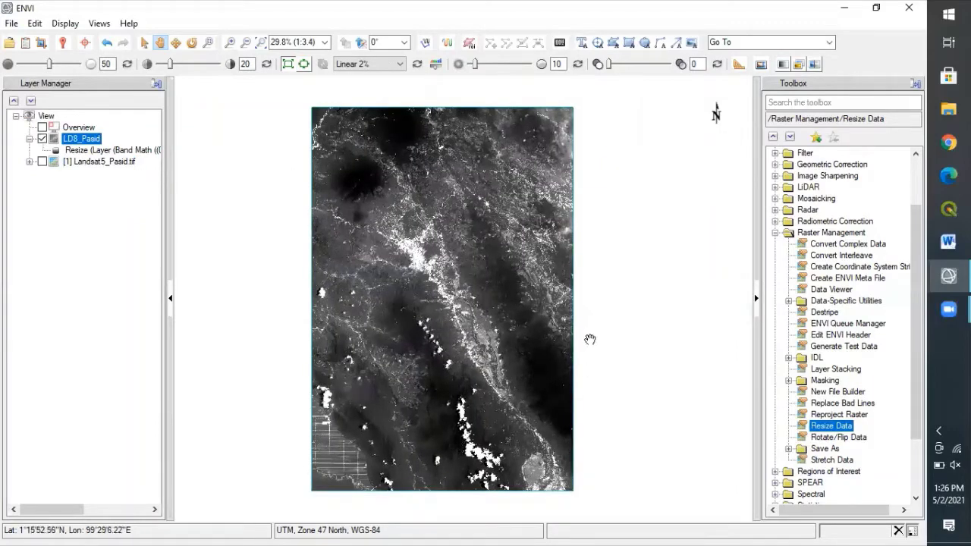
Step: Load the resized LD8_Pasid as an RGB composite with band 4 as red, band 3 as green and band 2 as blue
{"action": "left_click", "coordinate": [26, 44]}
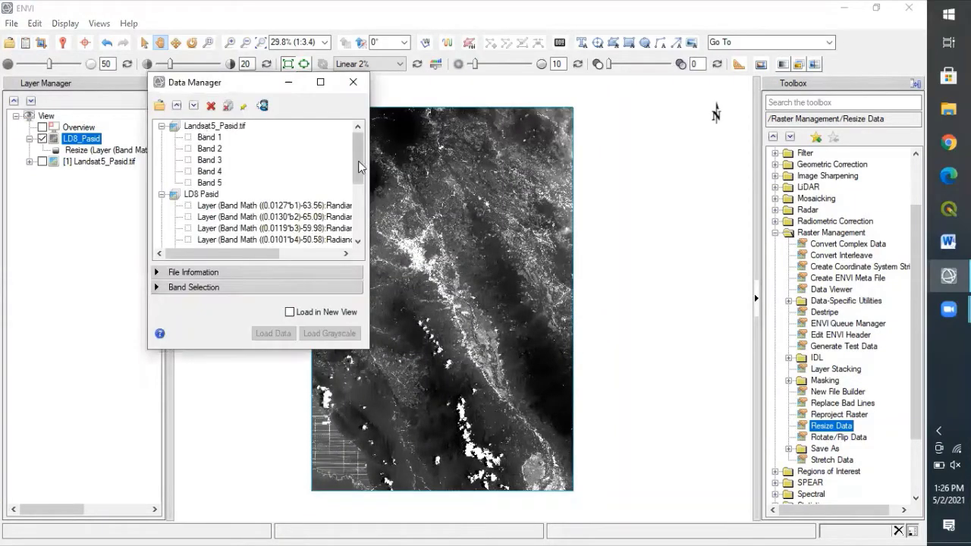
{"action": "left_click", "coordinate": [361, 220]}
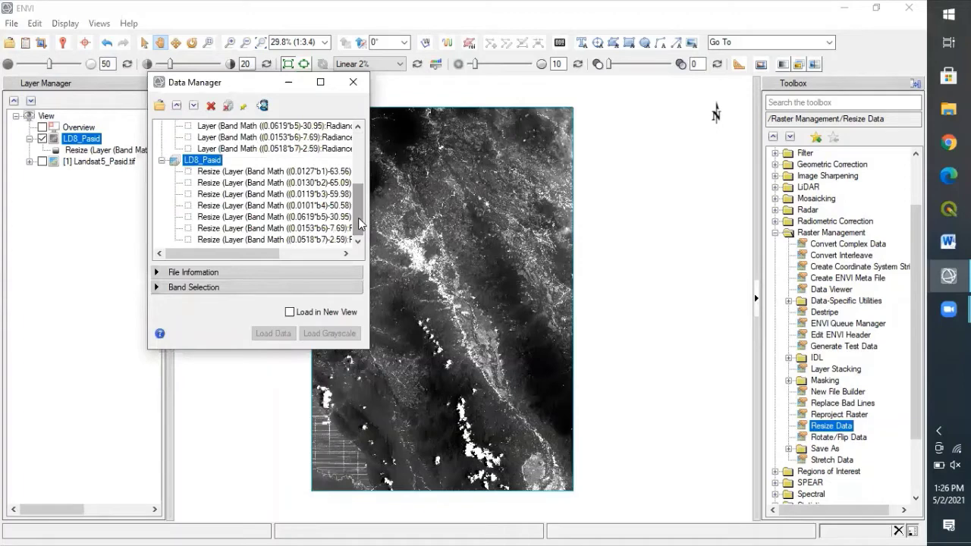
{"action": "left_click", "coordinate": [156, 288]}
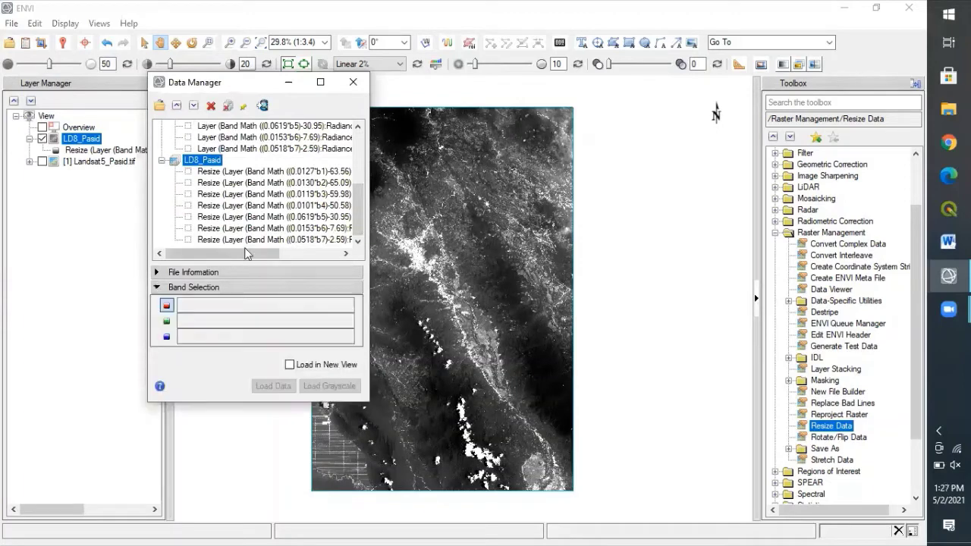
{"action": "left_click", "coordinate": [307, 205]}
{"action": "left_click", "coordinate": [307, 194]}
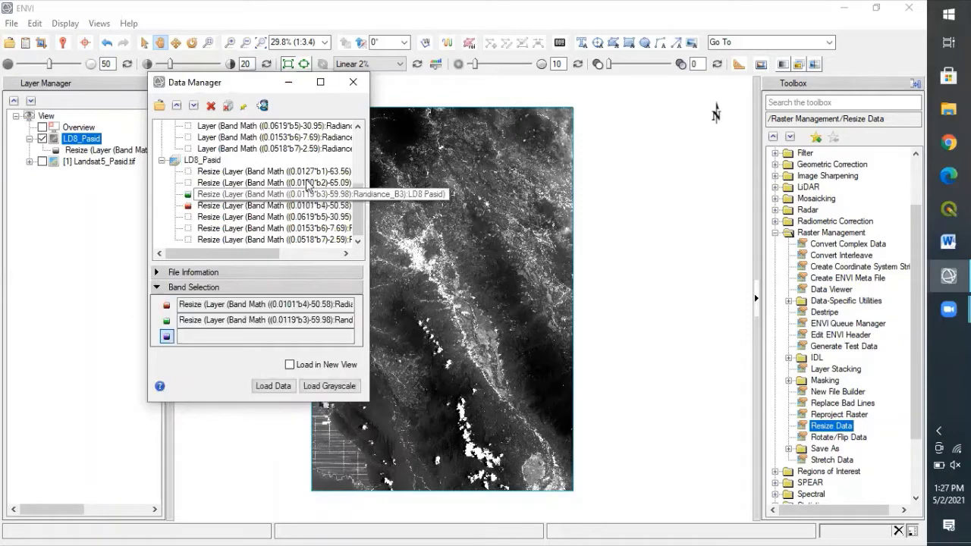
{"action": "left_click", "coordinate": [303, 182]}
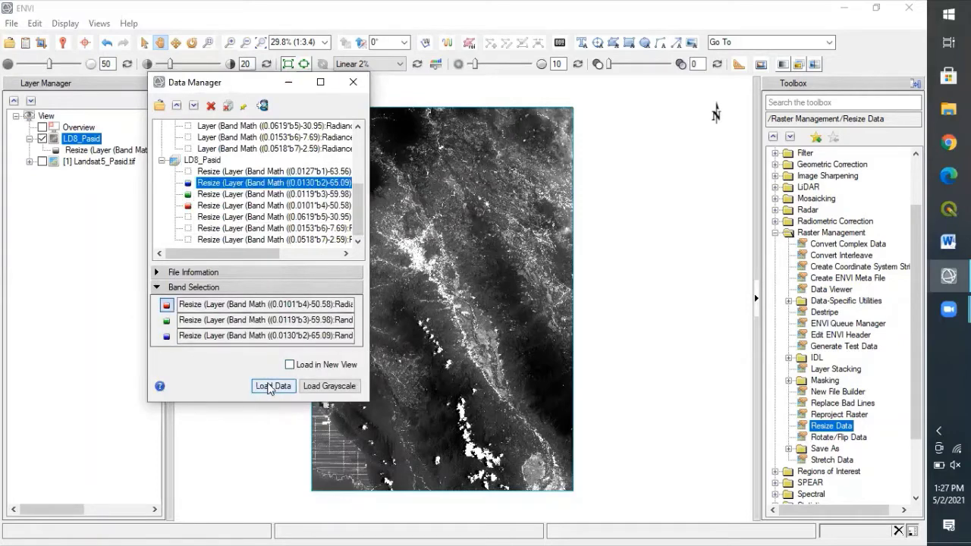
{"action": "left_click", "coordinate": [269, 387]}
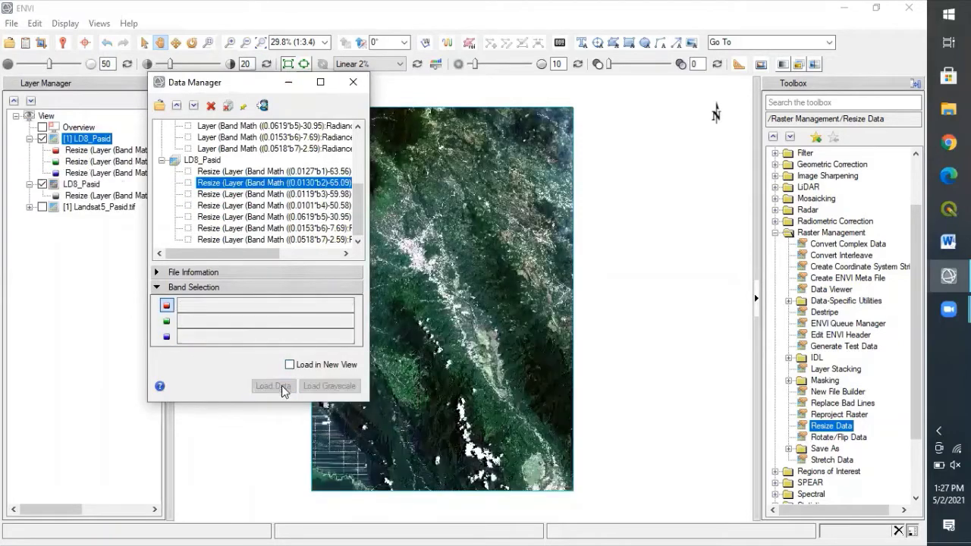
{"action": "left_click", "coordinate": [353, 82]}
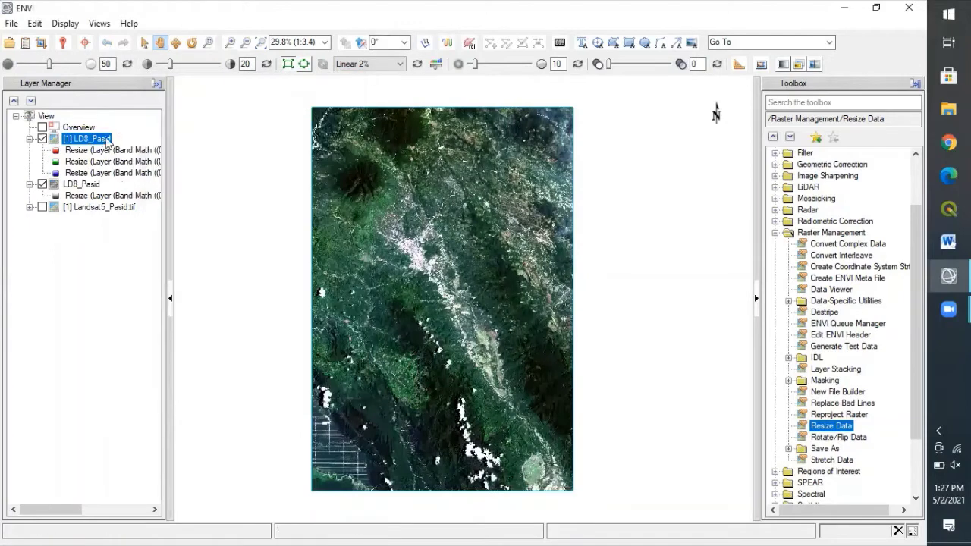
Step: Remove the grayscale LD8_Pasid layer and turn on the Landsat5_Pasid.tif layer
{"action": "right_click", "coordinate": [86, 187]}
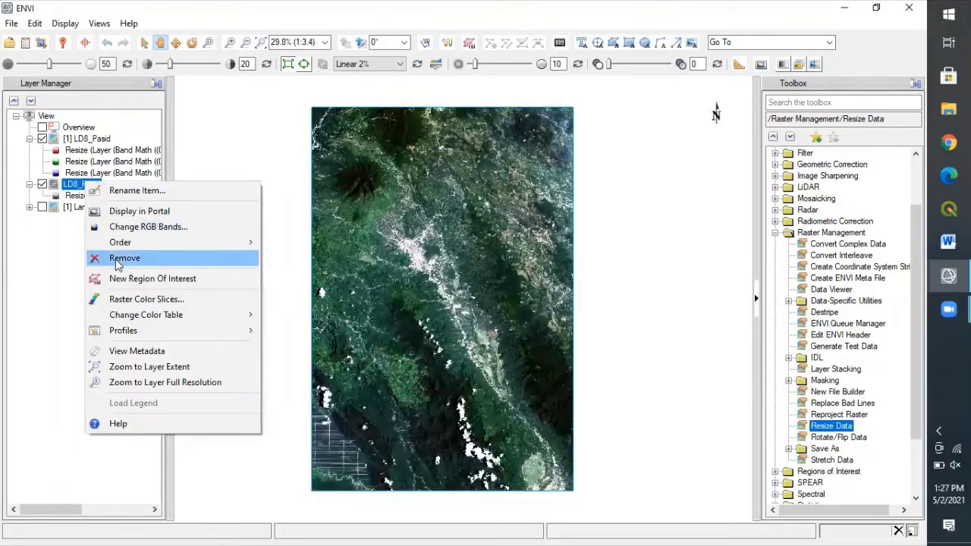
{"action": "left_click", "coordinate": [118, 257]}
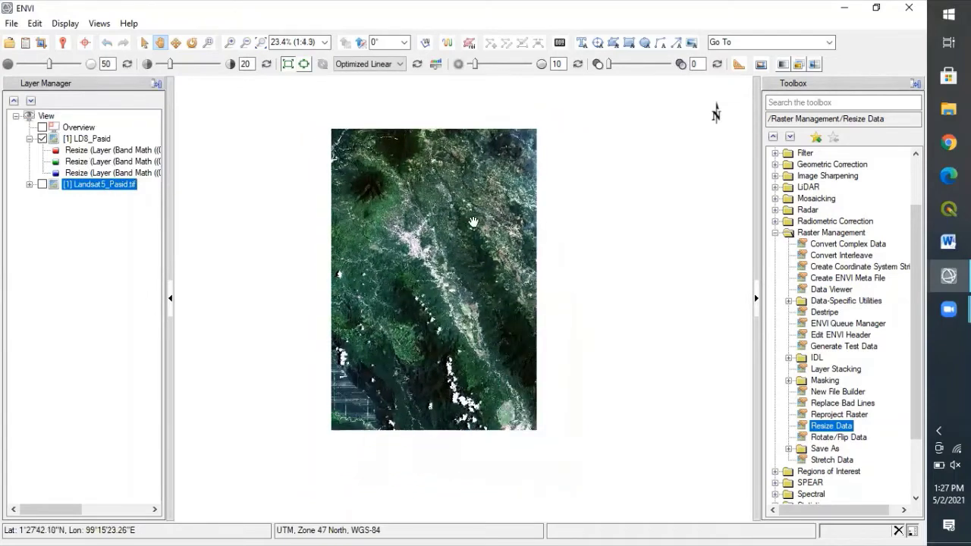
{"action": "left_click", "coordinate": [43, 186]}
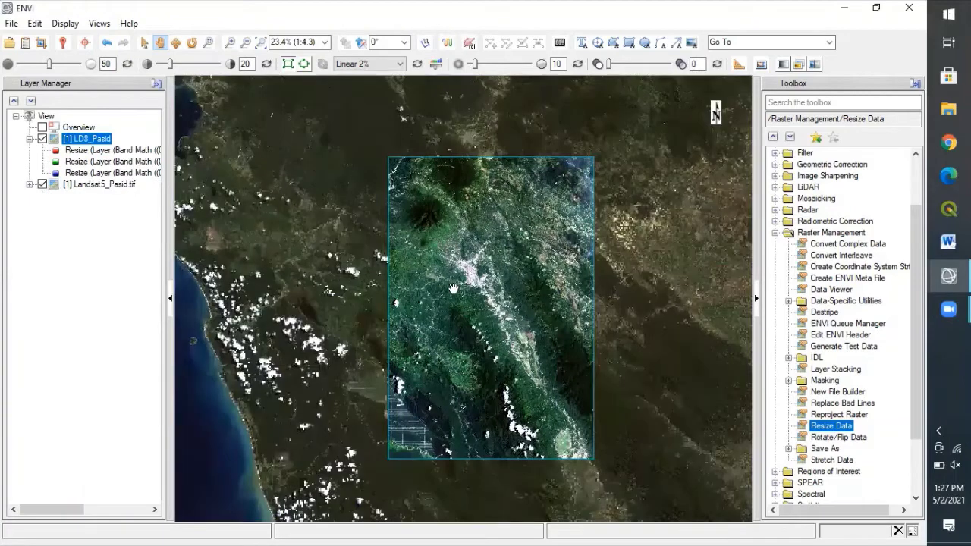
Step: Examine the extent of the cropped Landsat 8 image against the surrounding Landsat 5 scene
{"action": "left_click_drag", "start_coordinate": [463, 292], "coordinate": [400, 284]}
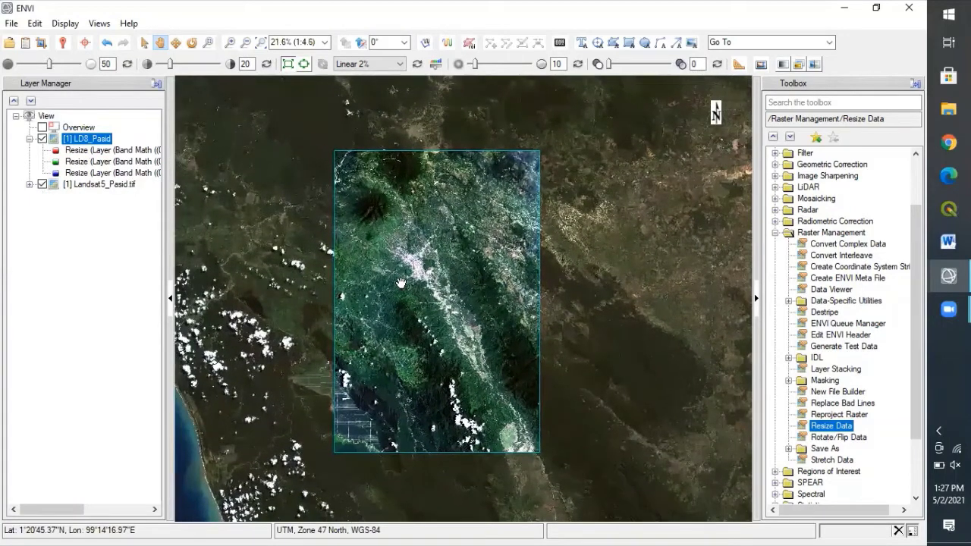
{"action": "scroll", "coordinate": [401, 283], "scroll_direction": "down", "scroll_amount": 1}
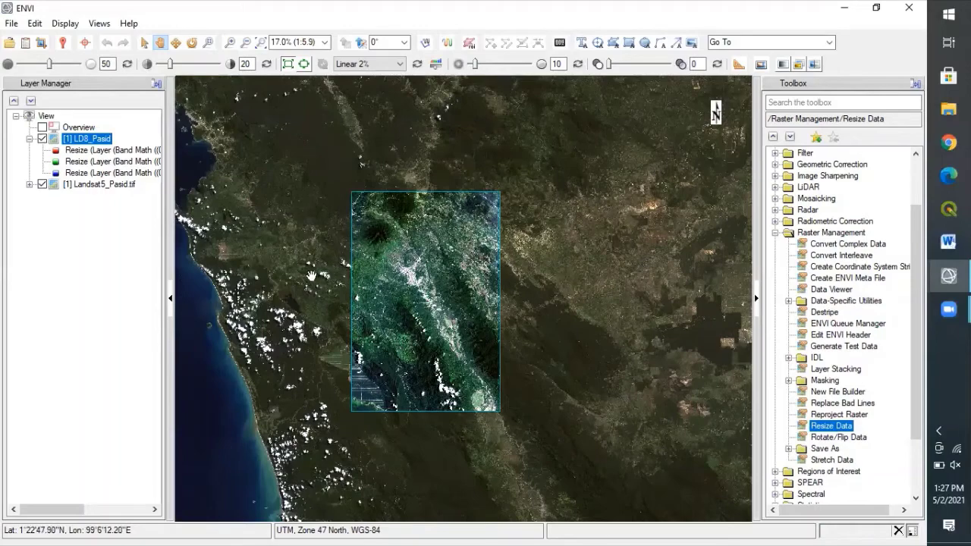
{"action": "left_click", "coordinate": [334, 297]}
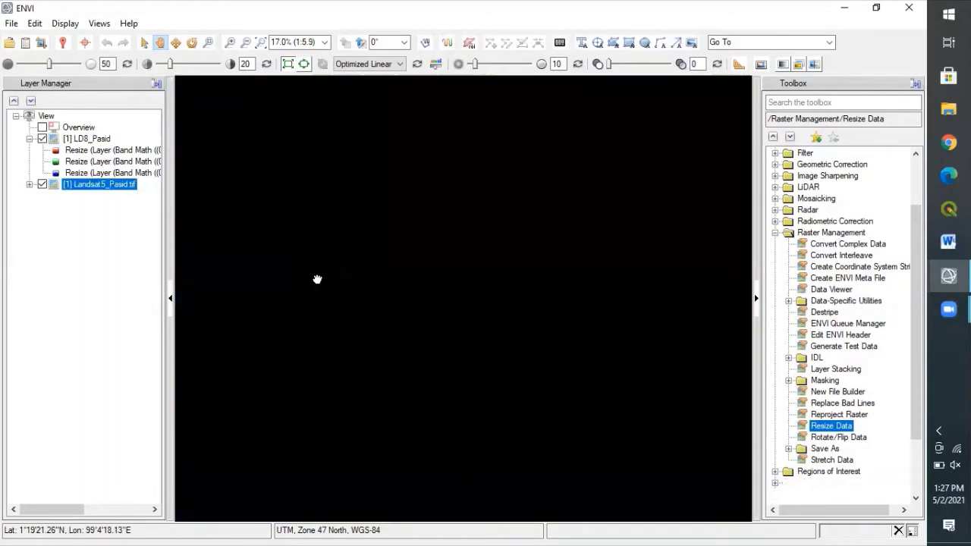
{"action": "left_click_drag", "start_coordinate": [335, 296], "coordinate": [358, 308]}
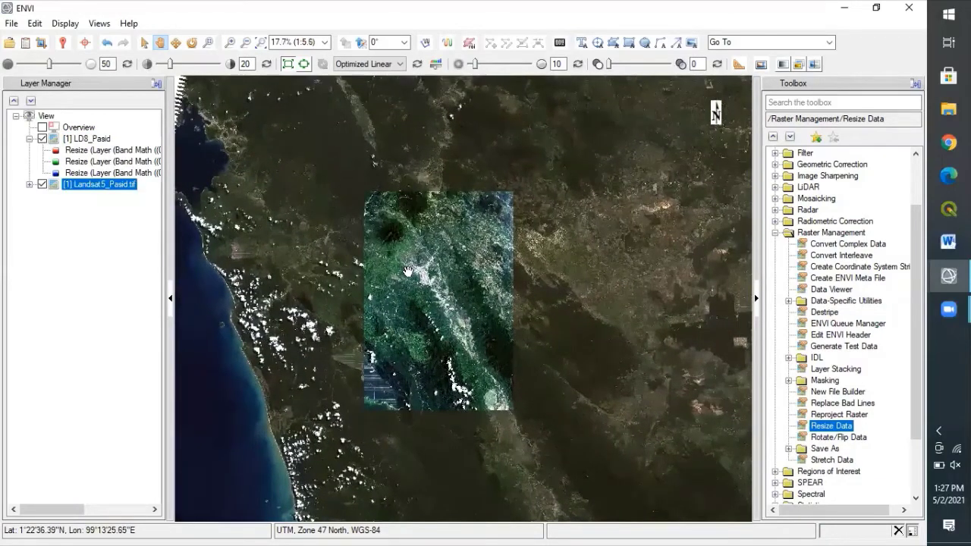
{"action": "scroll", "coordinate": [408, 271], "scroll_direction": "up", "scroll_amount": 2}
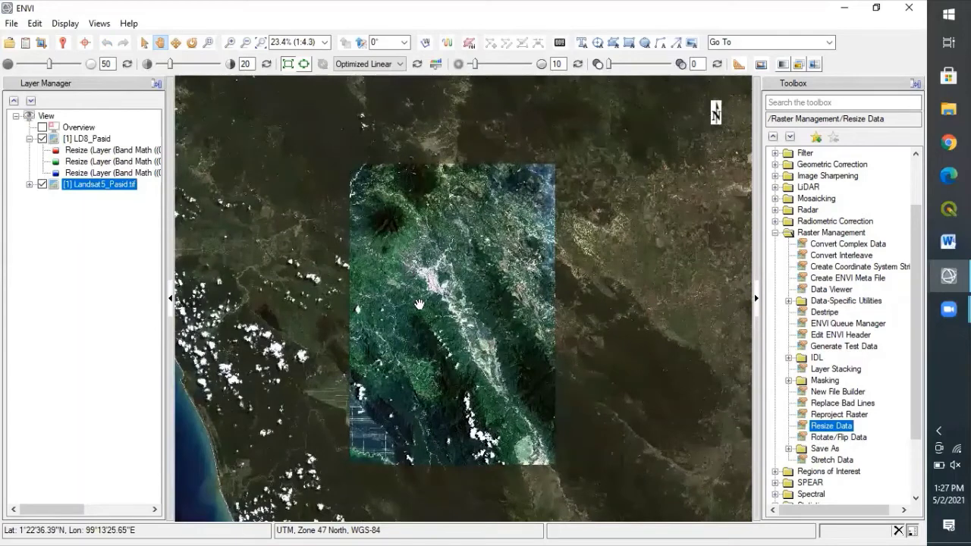
{"action": "scroll", "coordinate": [419, 304], "scroll_direction": "up", "scroll_amount": 1}
{"action": "left_click", "coordinate": [419, 304]}
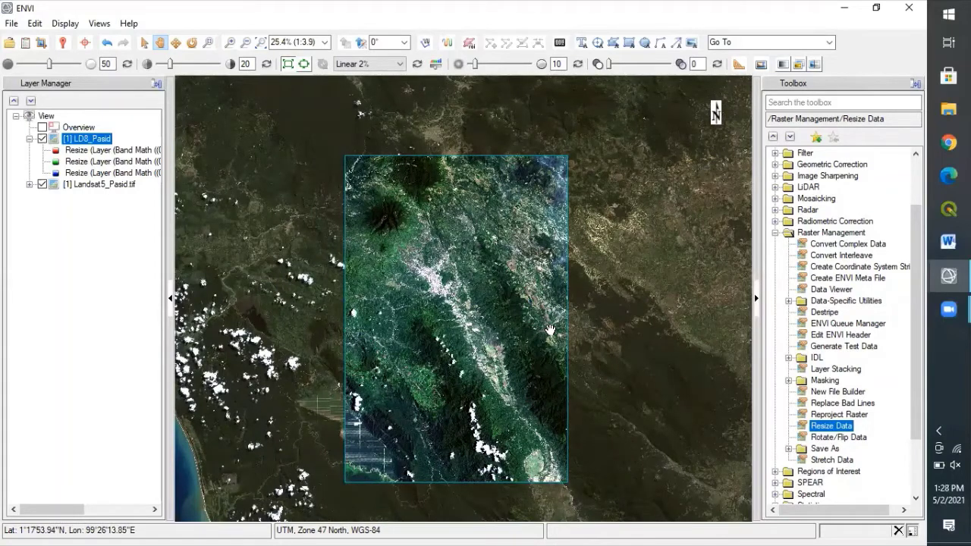
{"action": "left_click_drag", "start_coordinate": [493, 336], "coordinate": [491, 333]}
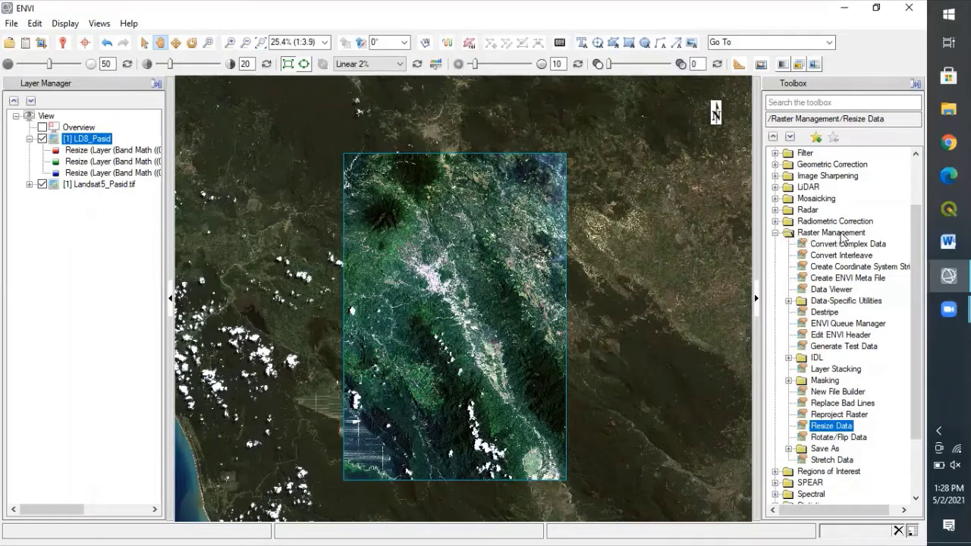
Step: Start Resize Data on Landsat5_Pasid.tif with its spatial subset taken from the resized LD8_Pasid file, keeping all five bands
{"action": "double_click", "coordinate": [825, 428]}
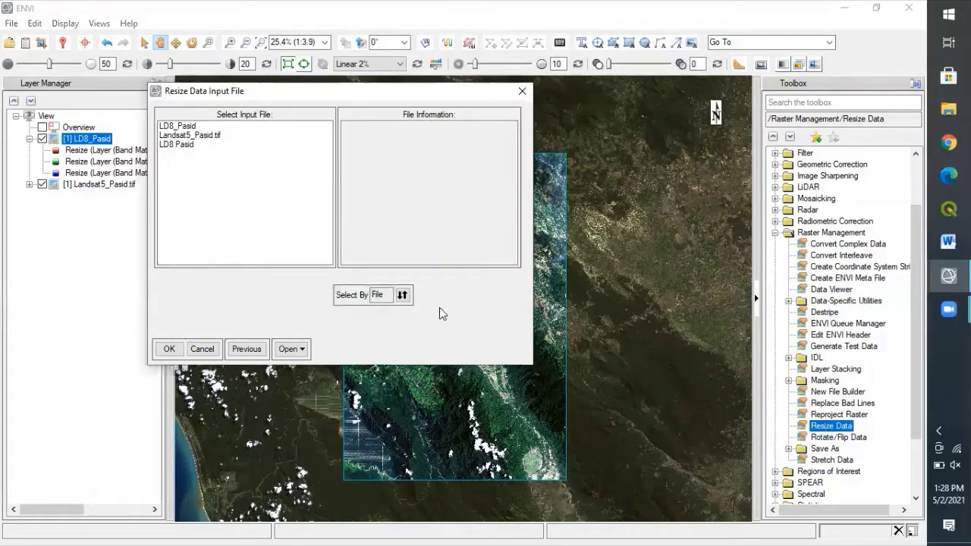
{"action": "left_click", "coordinate": [205, 137]}
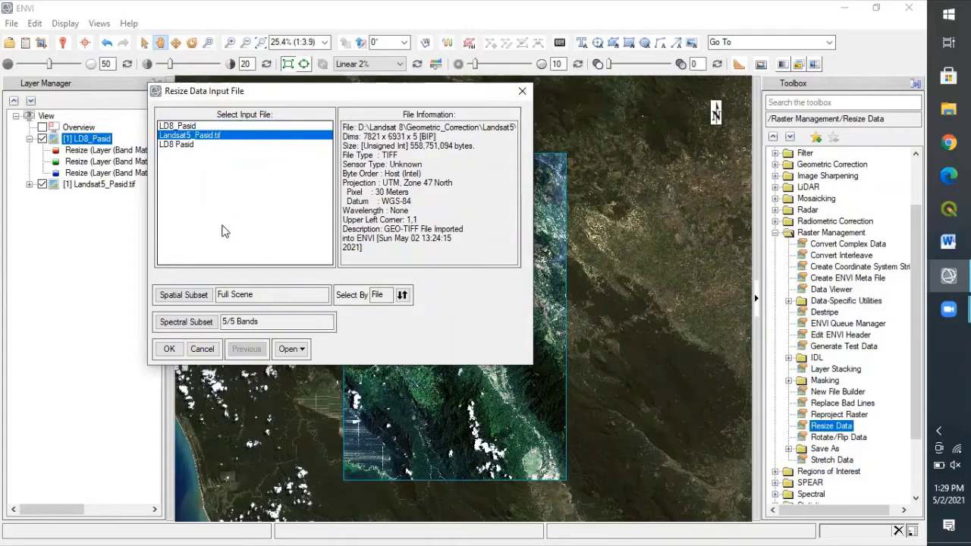
{"action": "left_click", "coordinate": [190, 297]}
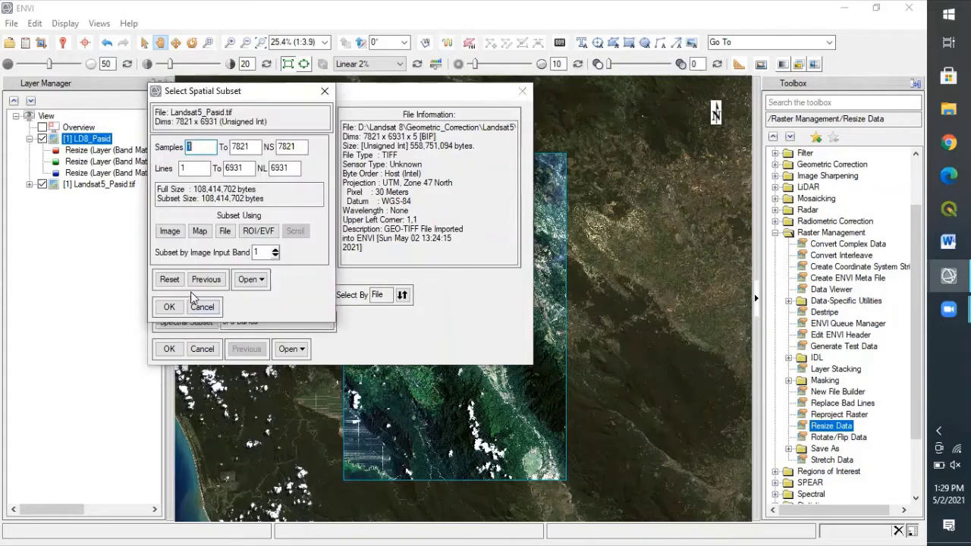
{"action": "left_click", "coordinate": [225, 231]}
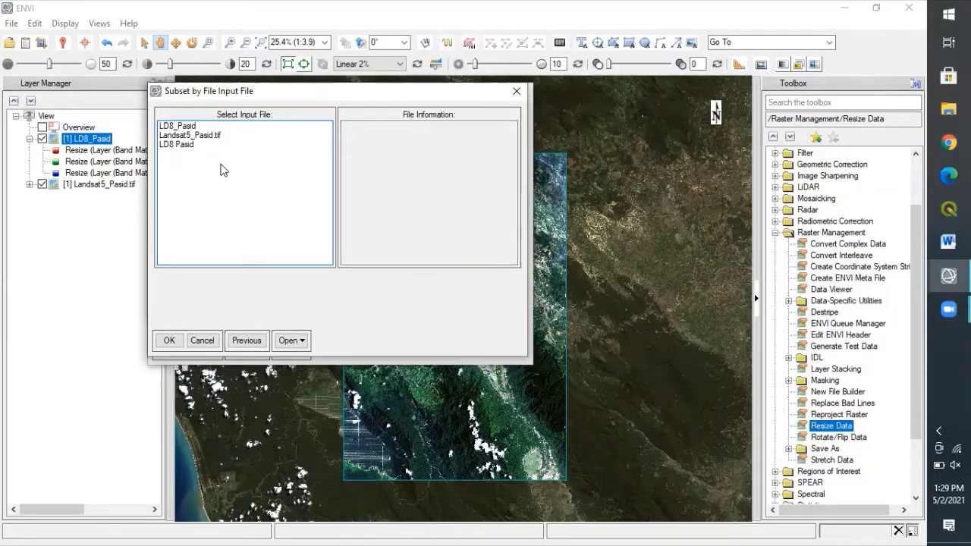
{"action": "left_click", "coordinate": [201, 126]}
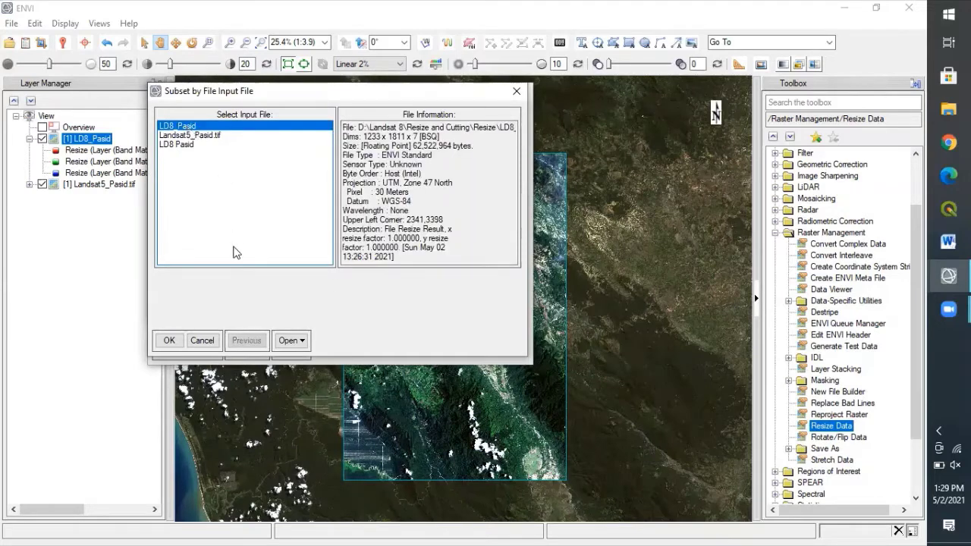
{"action": "left_click", "coordinate": [182, 344]}
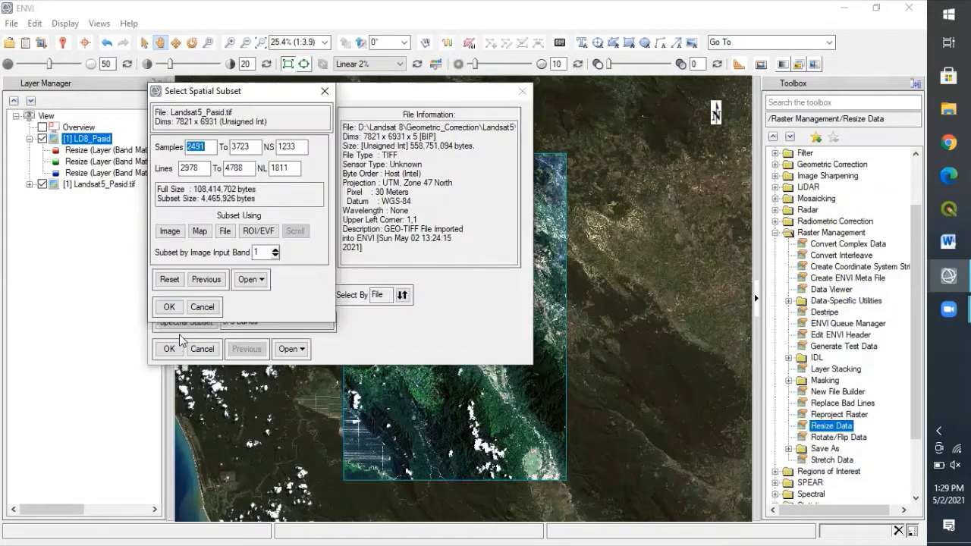
{"action": "left_click", "coordinate": [163, 305]}
{"action": "left_click", "coordinate": [169, 348]}
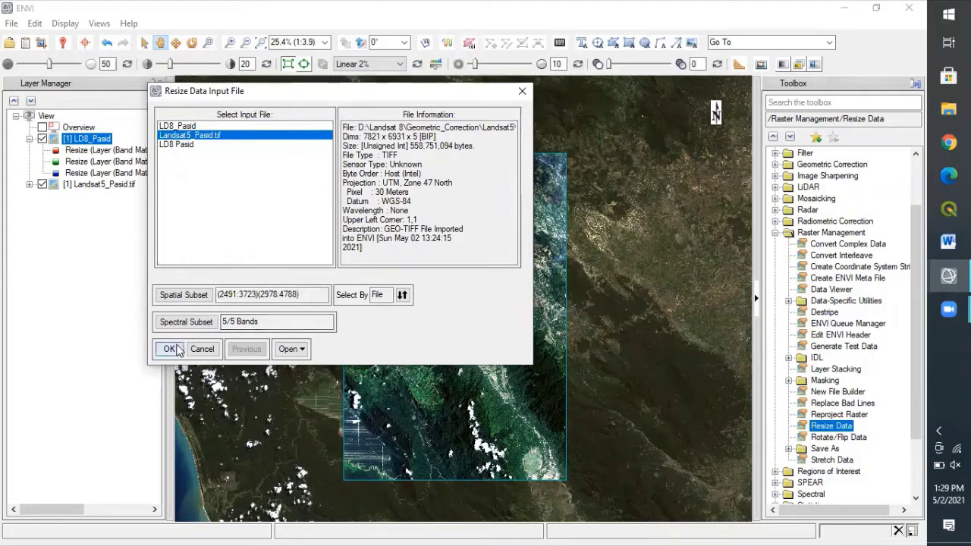
Step: Save the resize output as LD5_Pasid in the Resize and Cutting\Resize folder and run the resize
{"action": "left_click", "coordinate": [447, 264]}
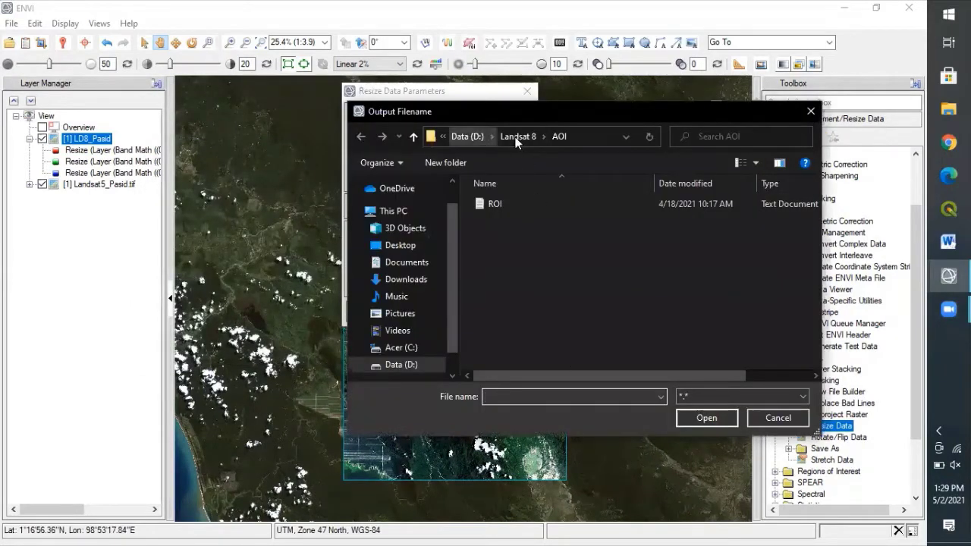
{"action": "left_click", "coordinate": [517, 136]}
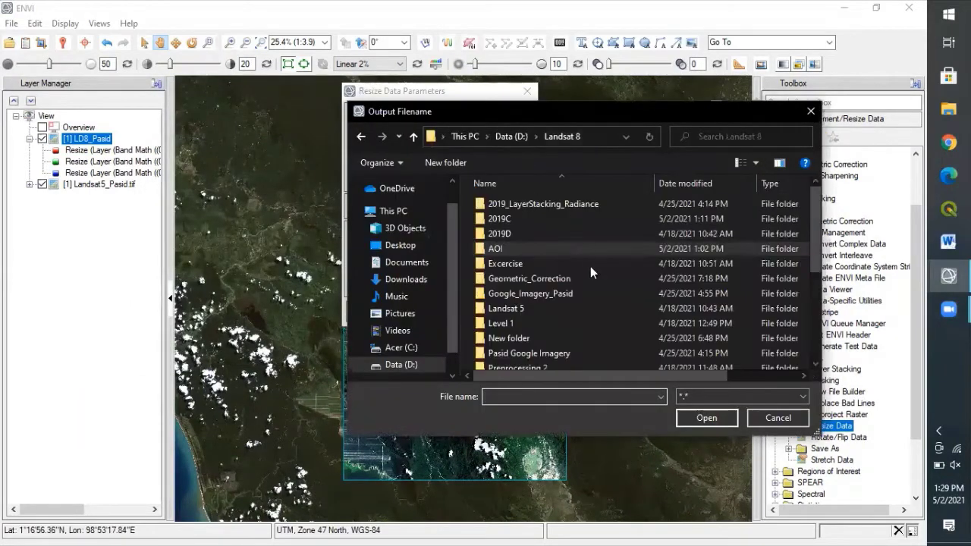
{"action": "scroll", "coordinate": [519, 355], "scroll_direction": "down", "scroll_amount": 1}
{"action": "double_click", "coordinate": [515, 347]}
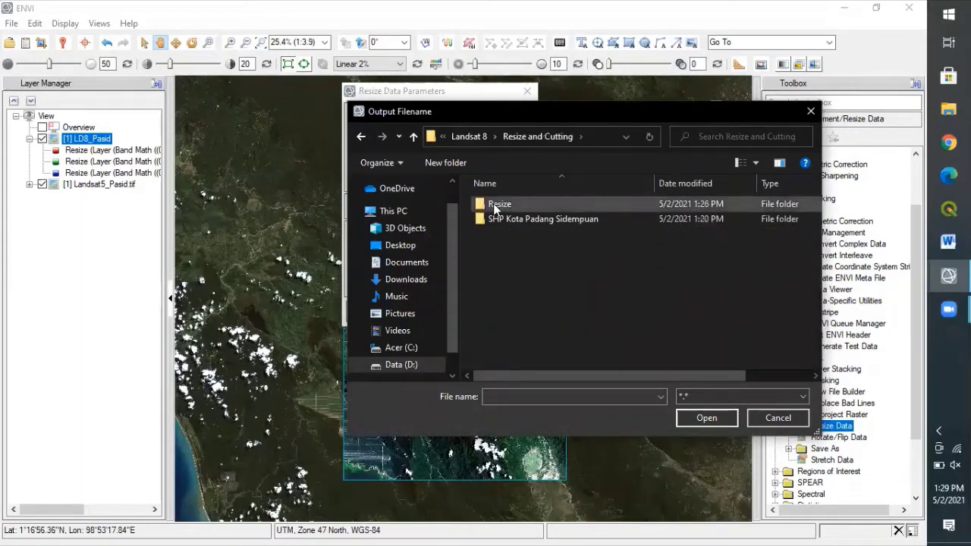
{"action": "double_click", "coordinate": [495, 206]}
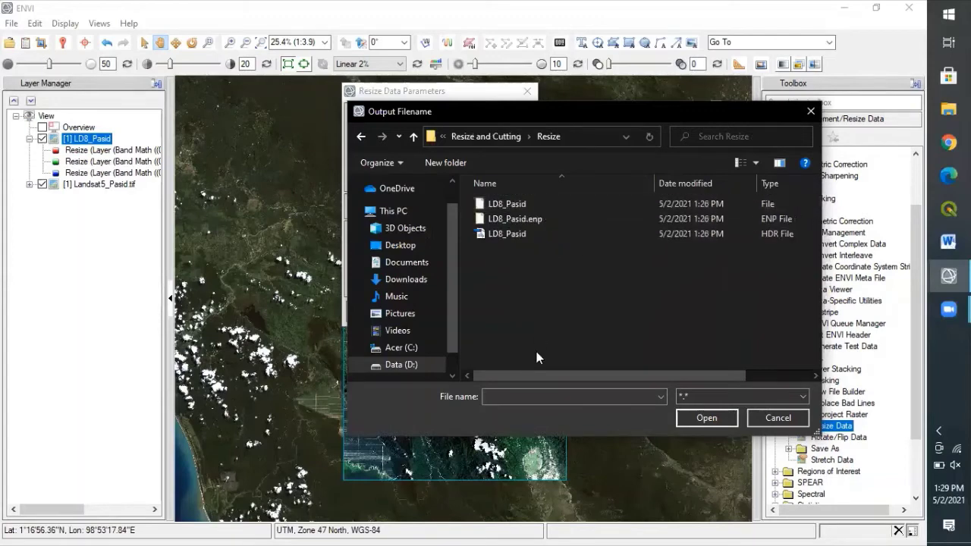
{"action": "left_click", "coordinate": [524, 394]}
{"action": "type", "text": "LD"}
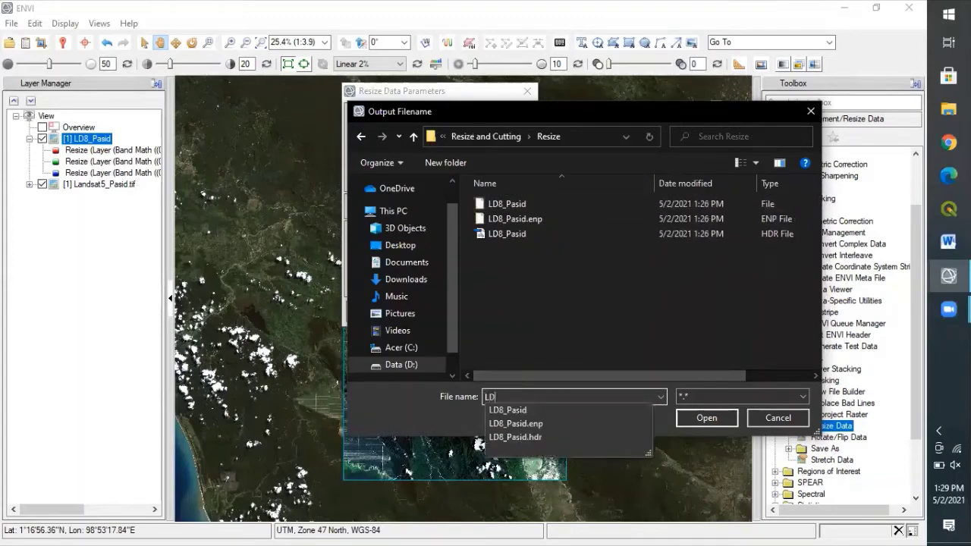
{"action": "type", "text": "5_Pasid"}
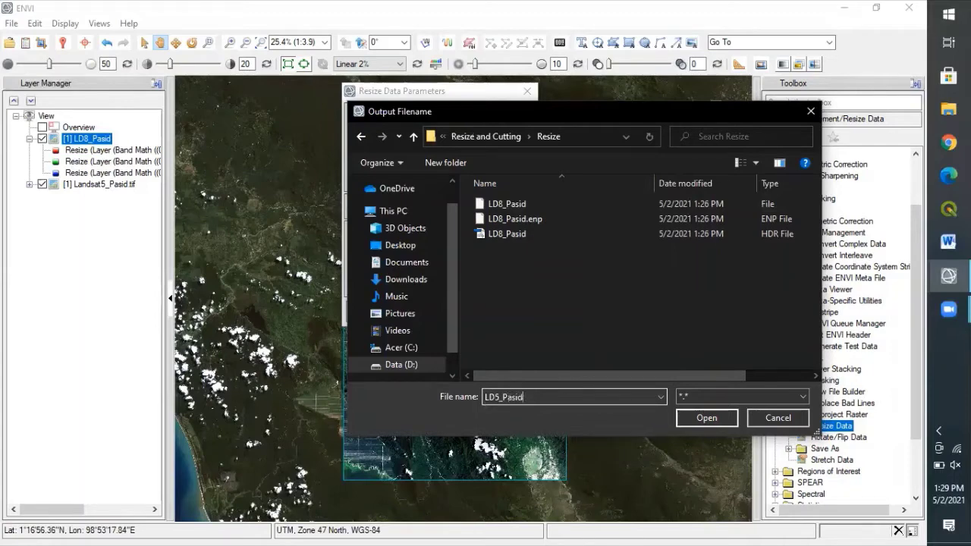
{"action": "left_click", "coordinate": [687, 417]}
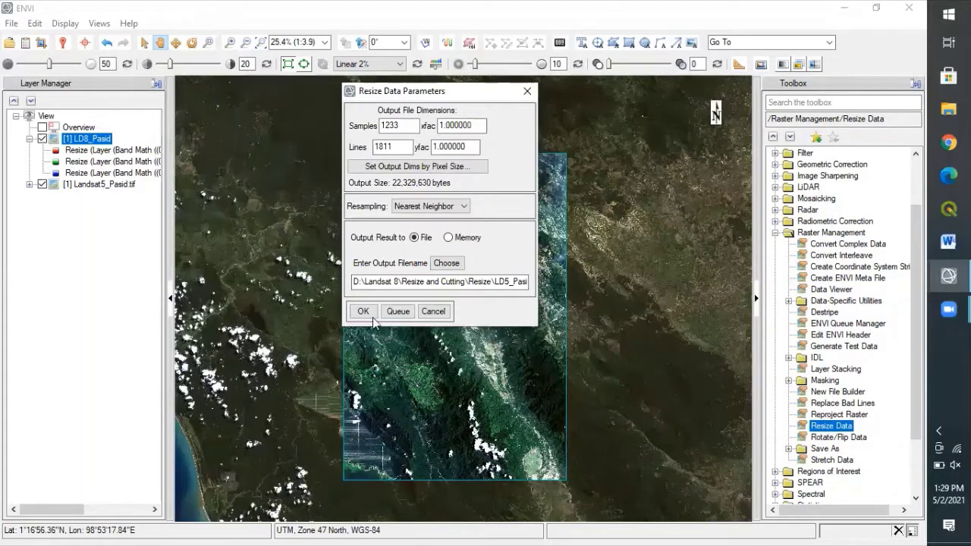
{"action": "left_click", "coordinate": [364, 311]}
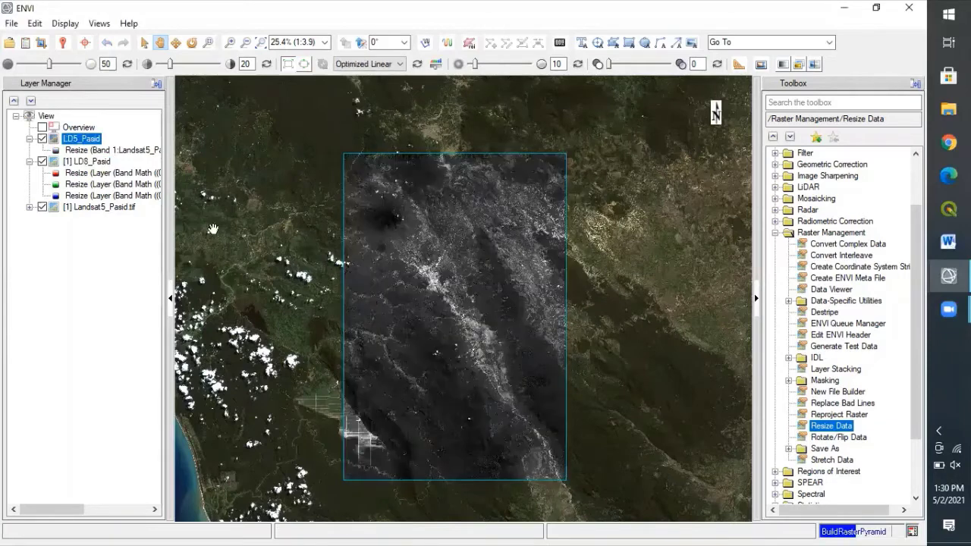
Step: Hide the original Landsat5_Pasid.tif layer and remove it from the view
{"action": "left_click", "coordinate": [42, 161]}
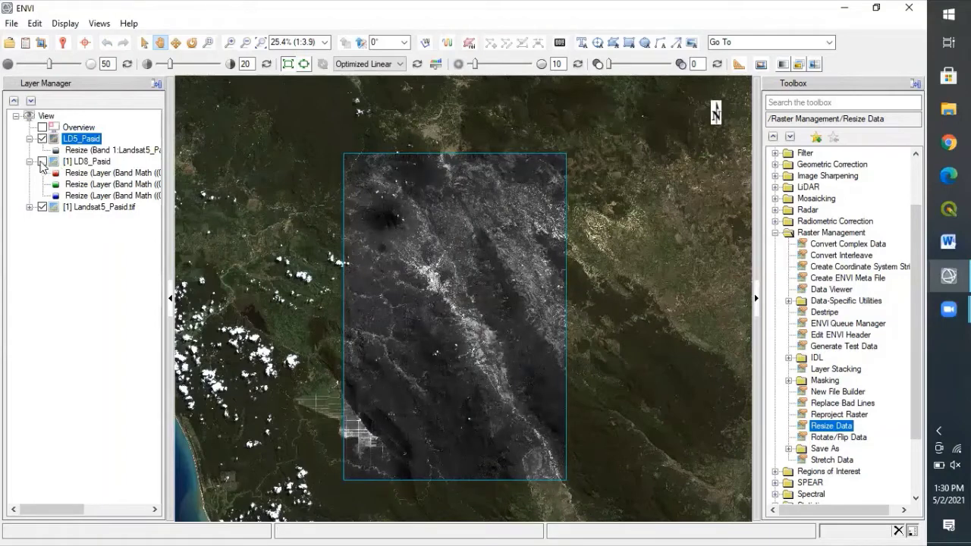
{"action": "left_click", "coordinate": [43, 161]}
{"action": "left_click", "coordinate": [42, 207]}
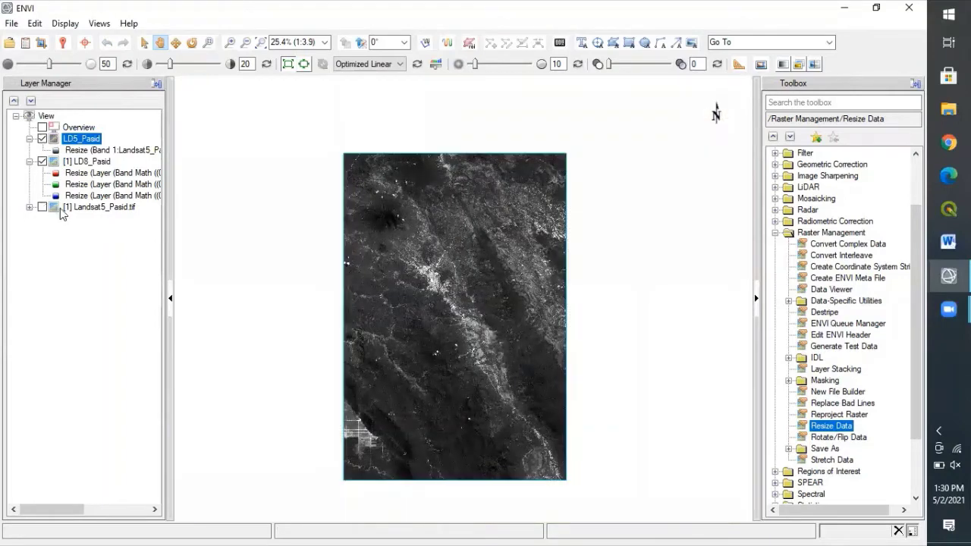
{"action": "right_click", "coordinate": [60, 208]}
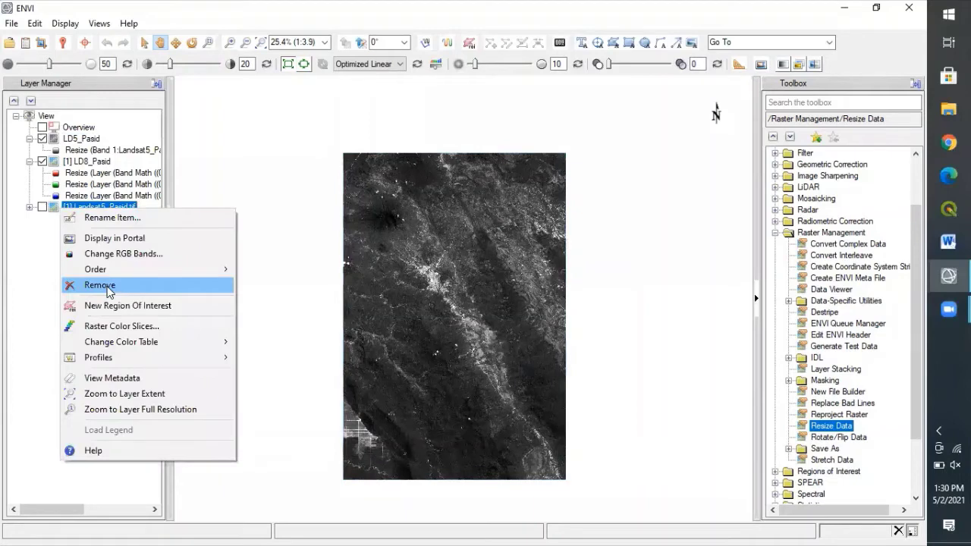
{"action": "key", "text": "Return"}
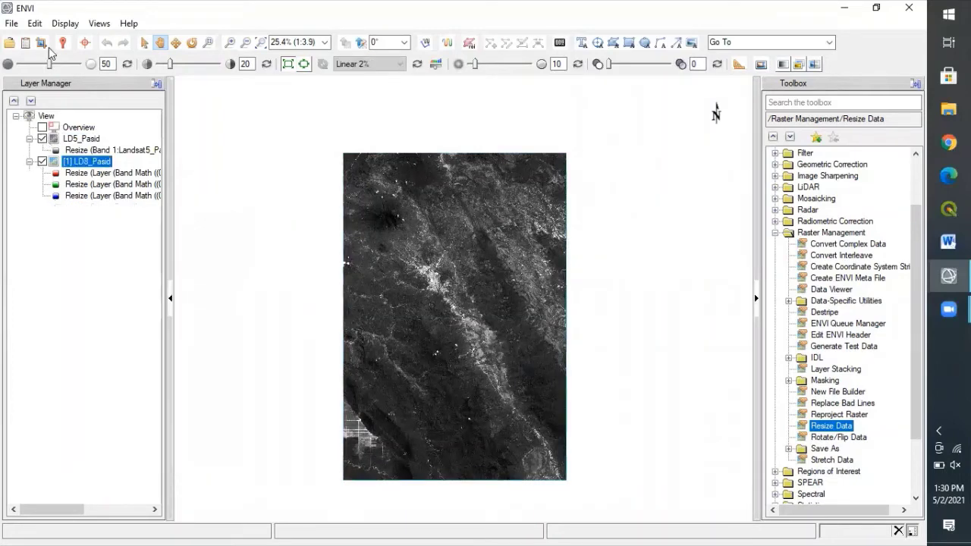
Step: Load LD5_Pasid as an RGB composite with band 3 as red, band 2 as green and band 1 as blue, and remove its grayscale layer
{"action": "key", "text": "F4"}
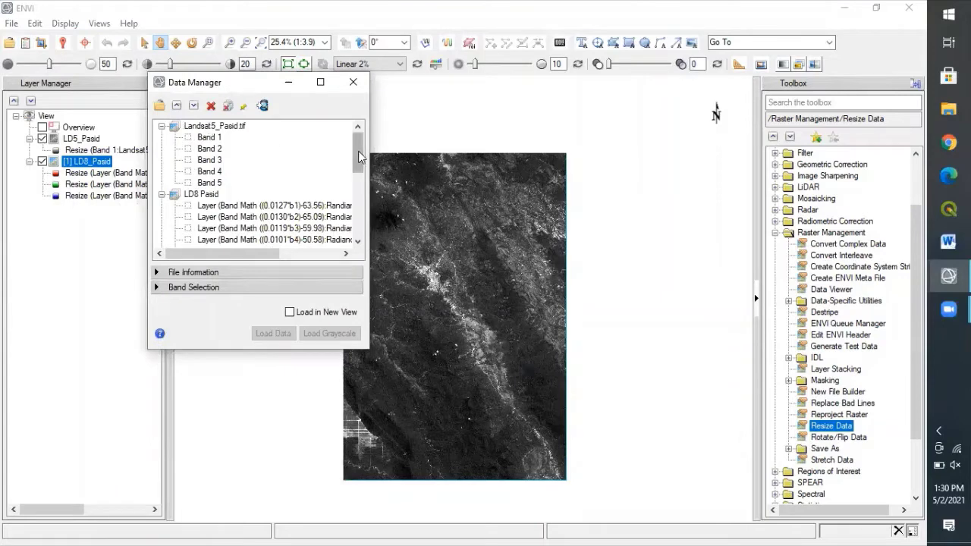
{"action": "left_click_drag", "start_coordinate": [358, 151], "coordinate": [353, 218]}
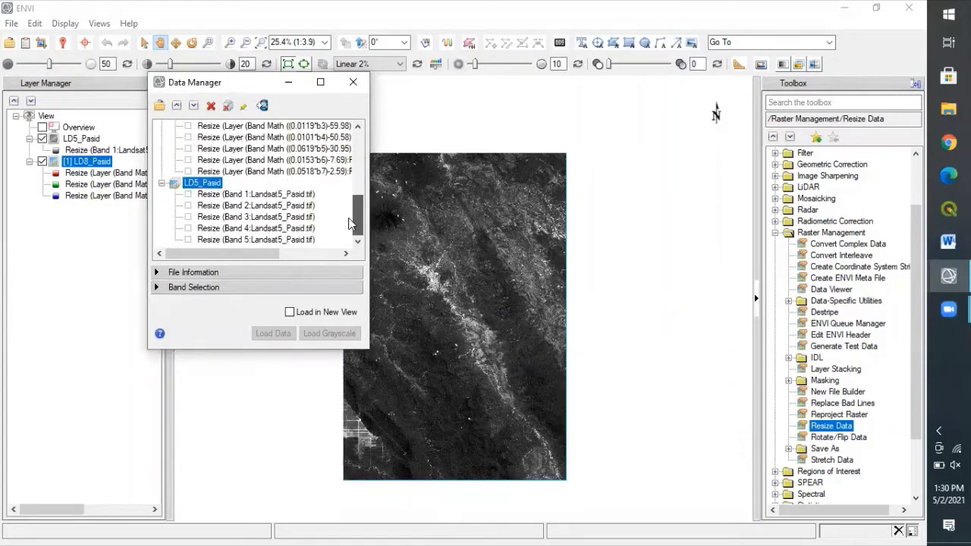
{"action": "left_click", "coordinate": [157, 287]}
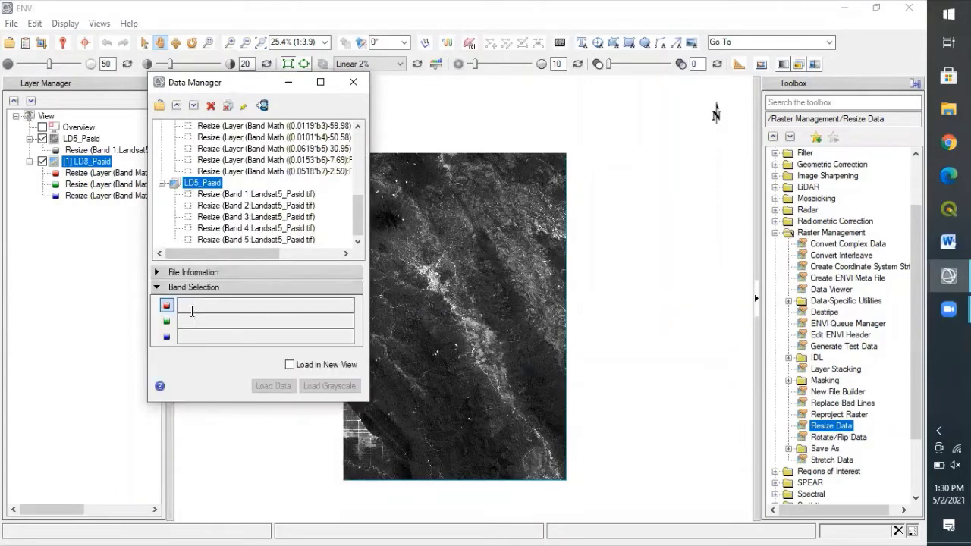
{"action": "left_click", "coordinate": [247, 218]}
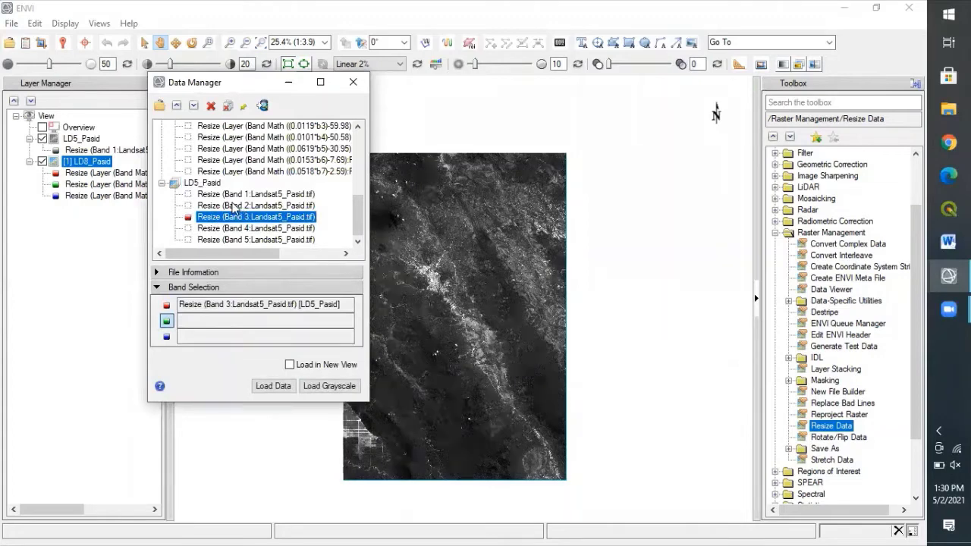
{"action": "left_click", "coordinate": [236, 205]}
{"action": "left_click", "coordinate": [235, 195]}
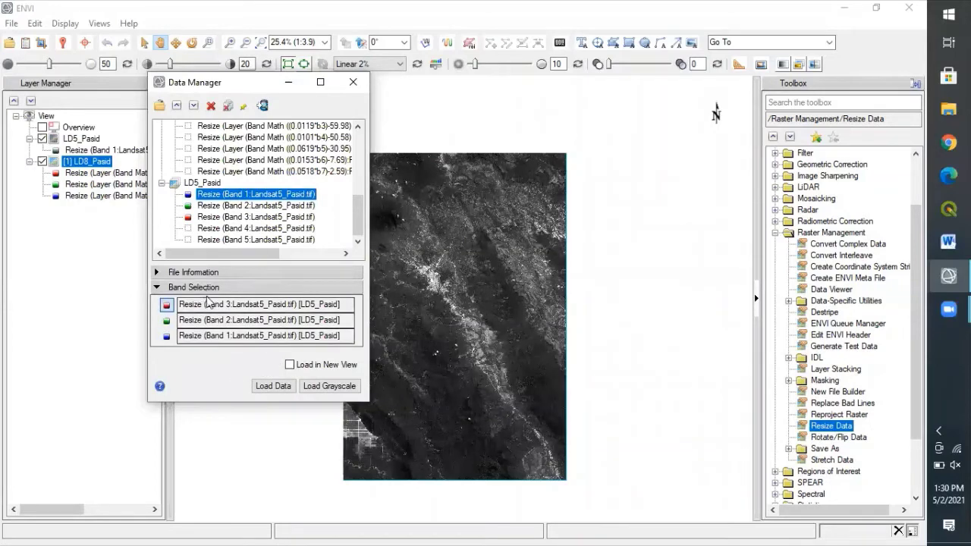
{"action": "left_click", "coordinate": [270, 388]}
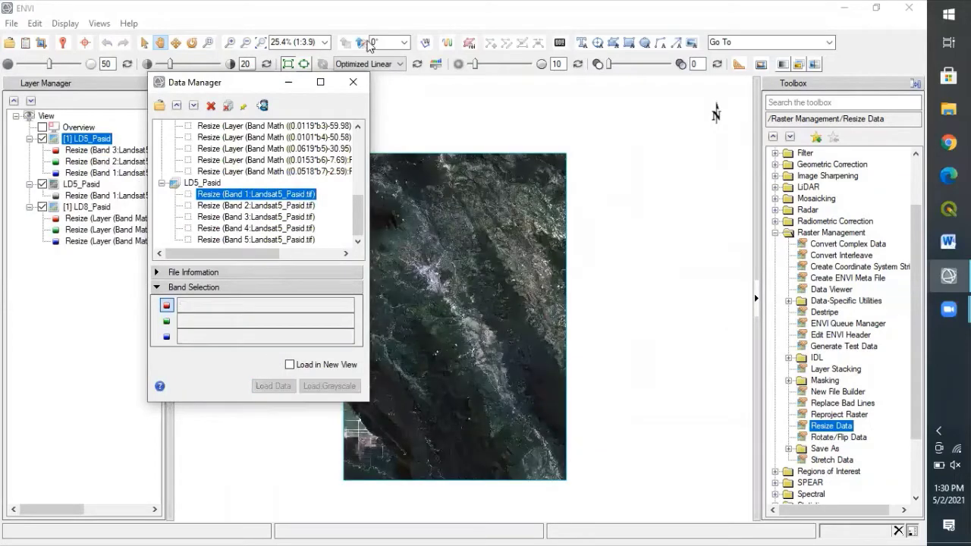
{"action": "left_click", "coordinate": [352, 82]}
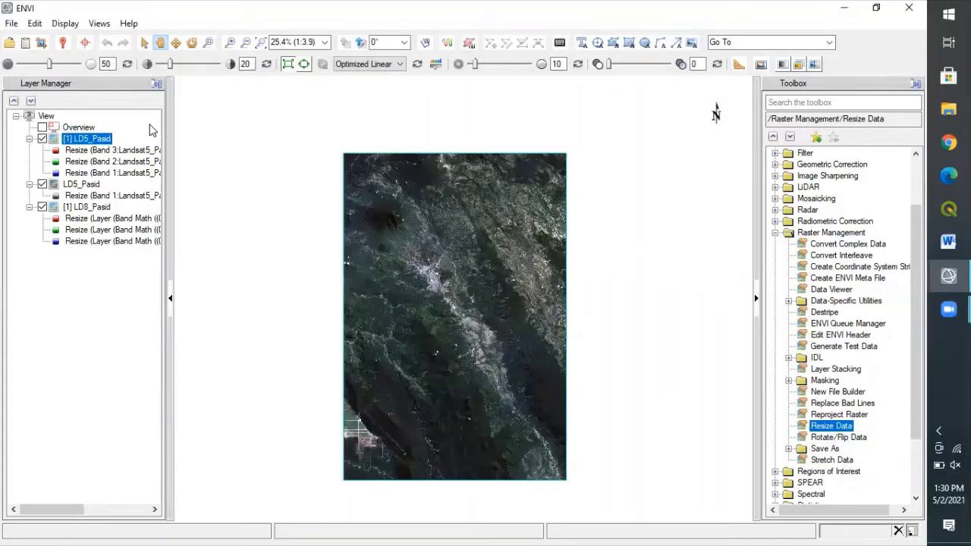
{"action": "right_click", "coordinate": [59, 185]}
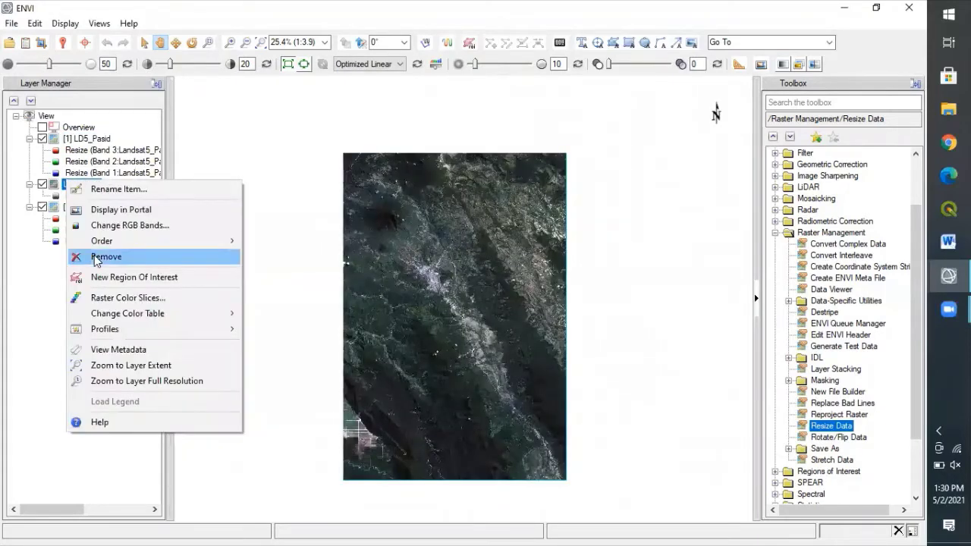
{"action": "left_click", "coordinate": [95, 257]}
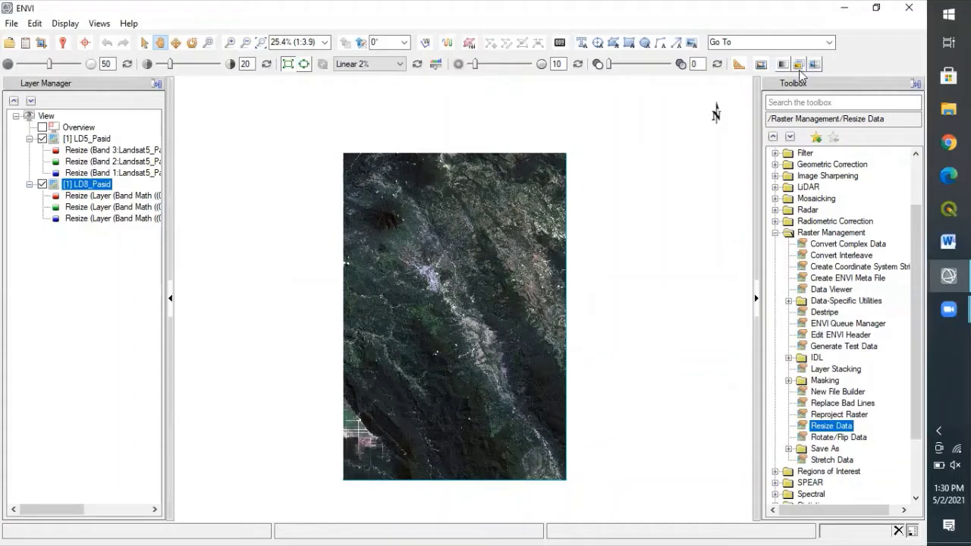
Step: Compare the cropped LD5_Pasid and LD8_Pasid images using View Swipe and by toggling the LD5_Pasid layer
{"action": "scroll", "coordinate": [479, 224], "scroll_direction": "up", "scroll_amount": 2}
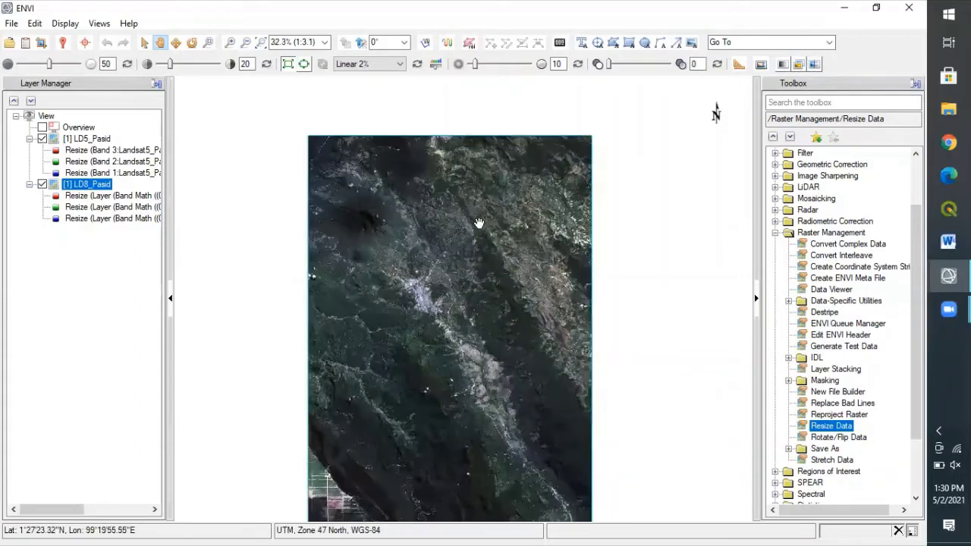
{"action": "left_click_drag", "start_coordinate": [441, 300], "coordinate": [442, 259]}
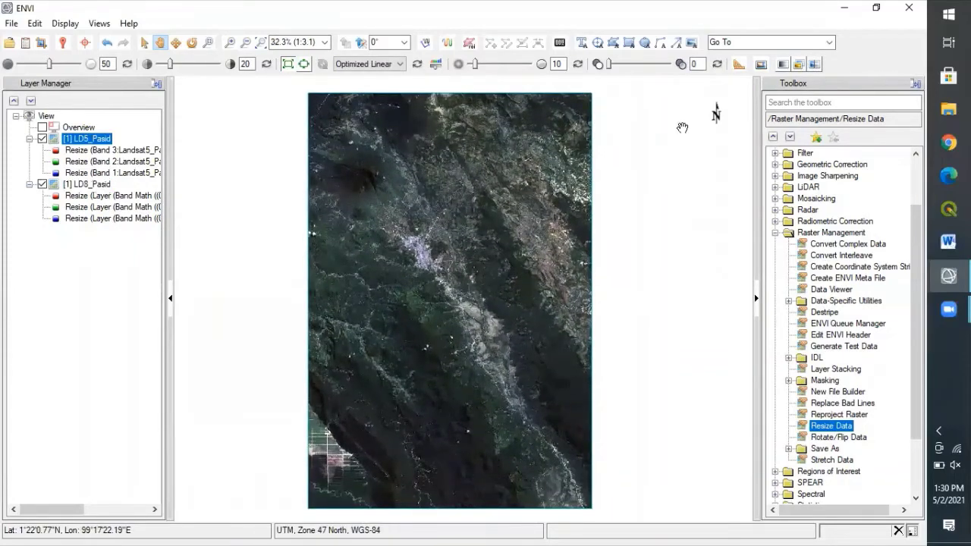
{"action": "left_click", "coordinate": [813, 66]}
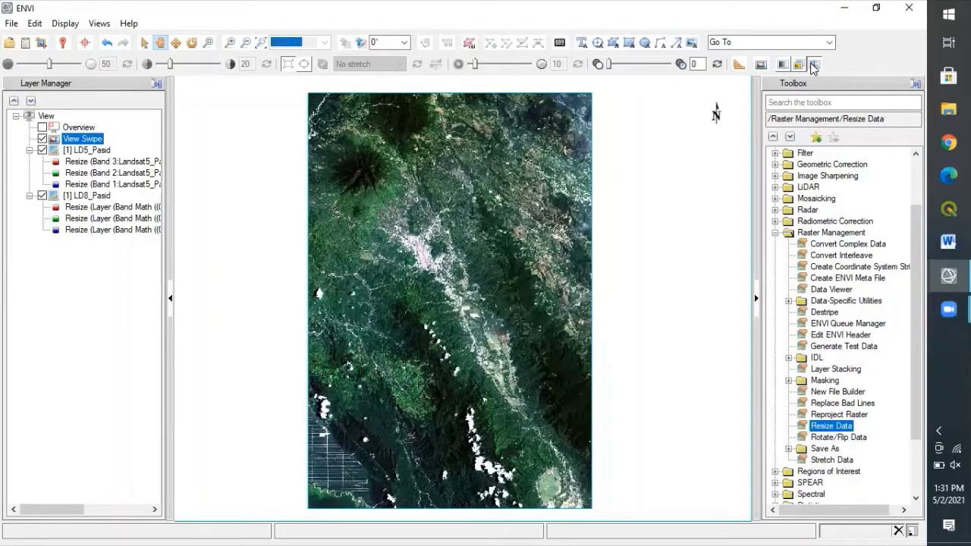
{"action": "left_click", "coordinate": [813, 66]}
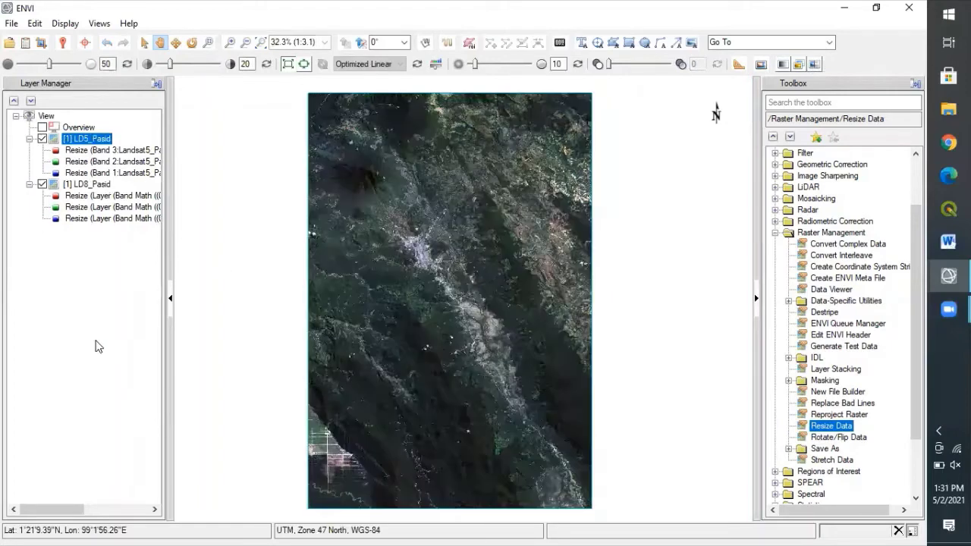
{"action": "left_click", "coordinate": [41, 139]}
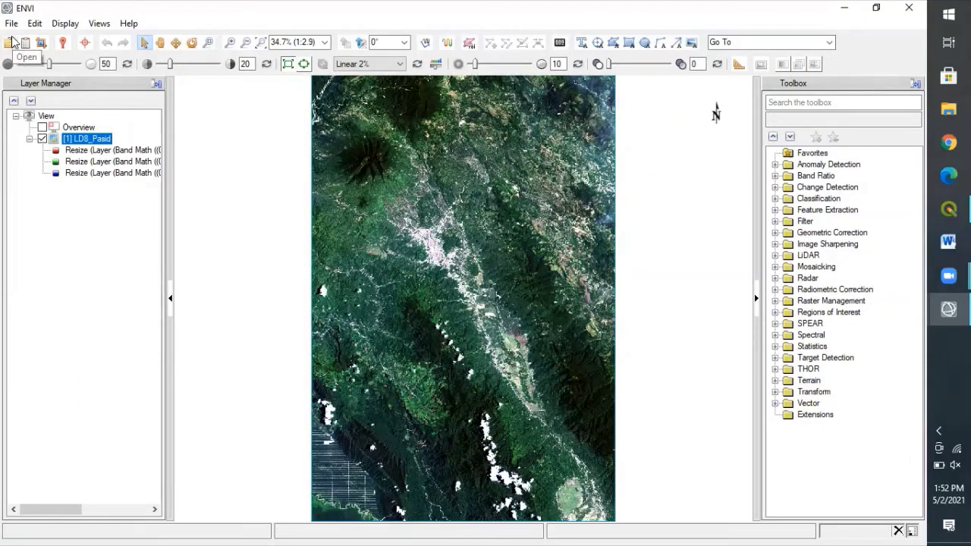
Step: Open the shapefile Kota_Padang_Sidempuan2.shp from the SHP Kota Padang Sidempuan folder, filtering the file list to Shapefile (*.shp)
{"action": "left_click", "coordinate": [13, 42]}
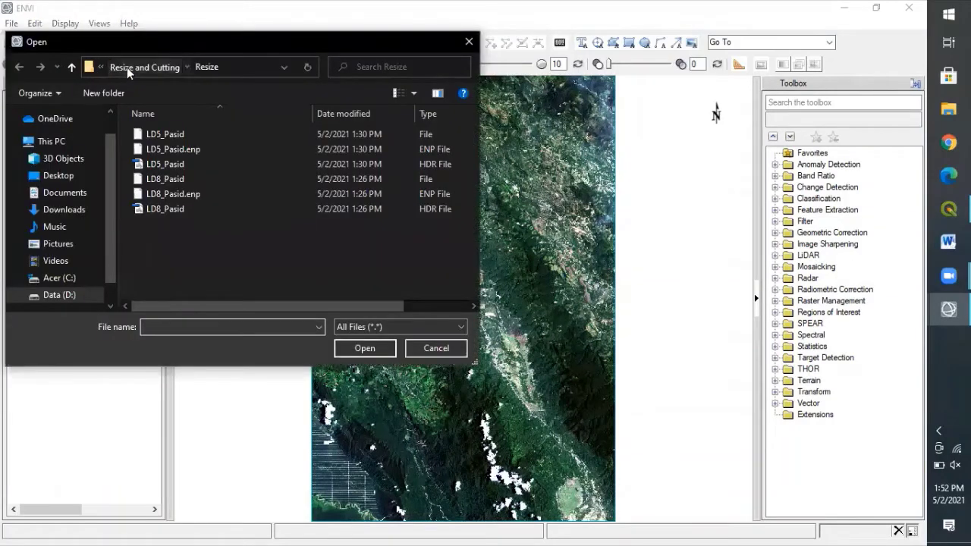
{"action": "left_click", "coordinate": [126, 66]}
{"action": "double_click", "coordinate": [166, 148]}
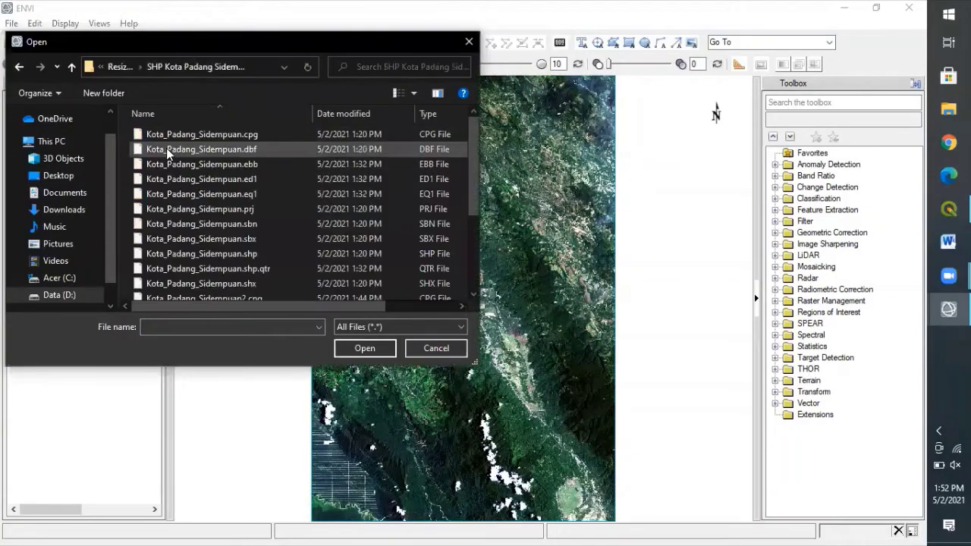
{"action": "scroll", "coordinate": [476, 196], "scroll_direction": "down", "scroll_amount": 1}
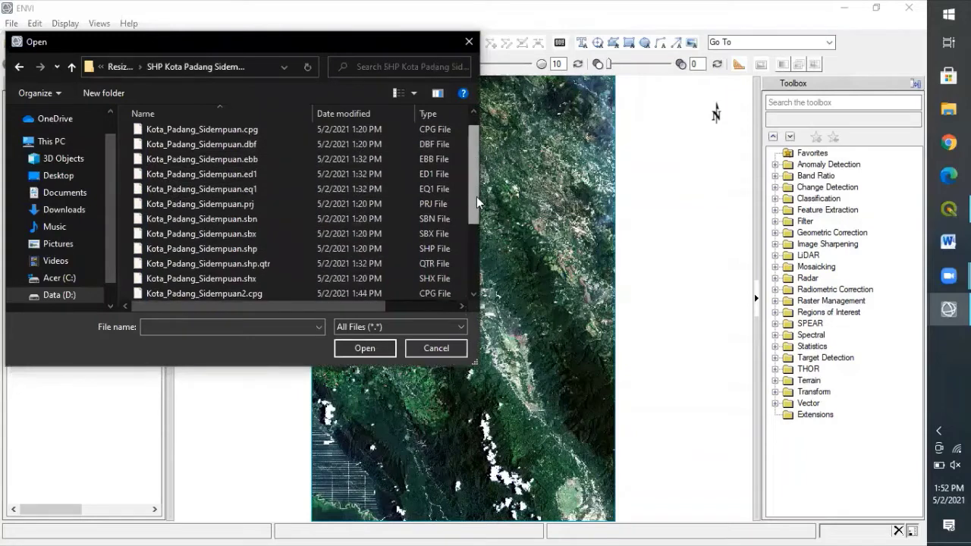
{"action": "scroll", "coordinate": [476, 197], "scroll_direction": "down", "scroll_amount": 3}
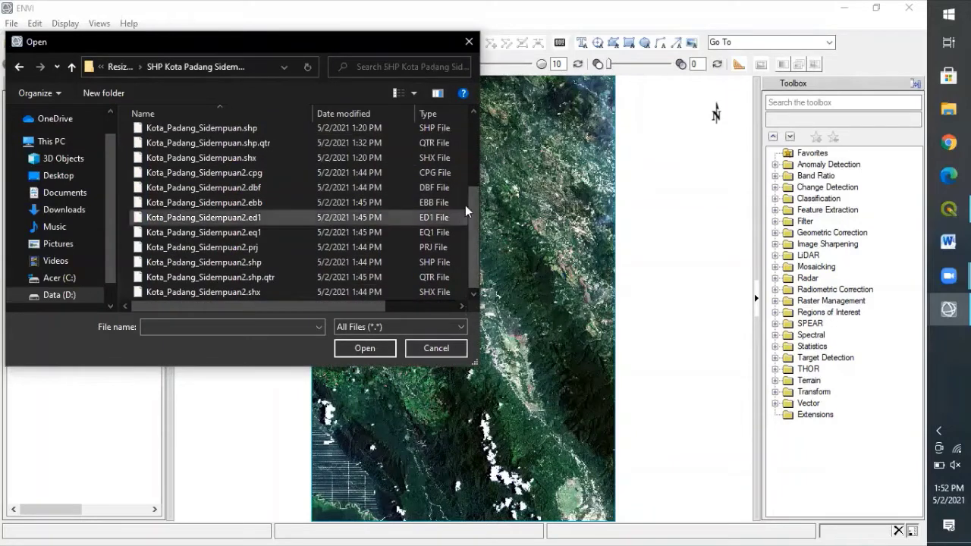
{"action": "left_click", "coordinate": [377, 329]}
{"action": "left_click", "coordinate": [367, 271]}
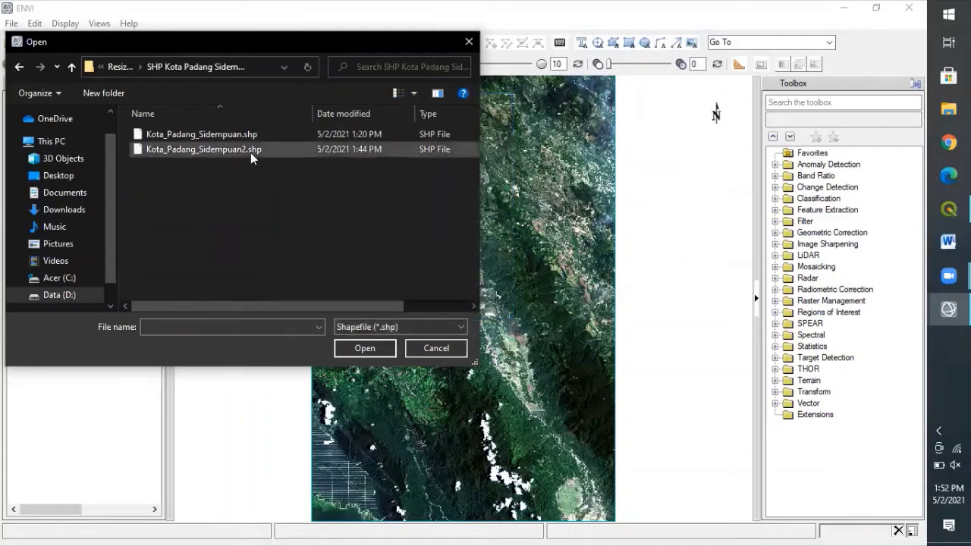
{"action": "left_click", "coordinate": [250, 153]}
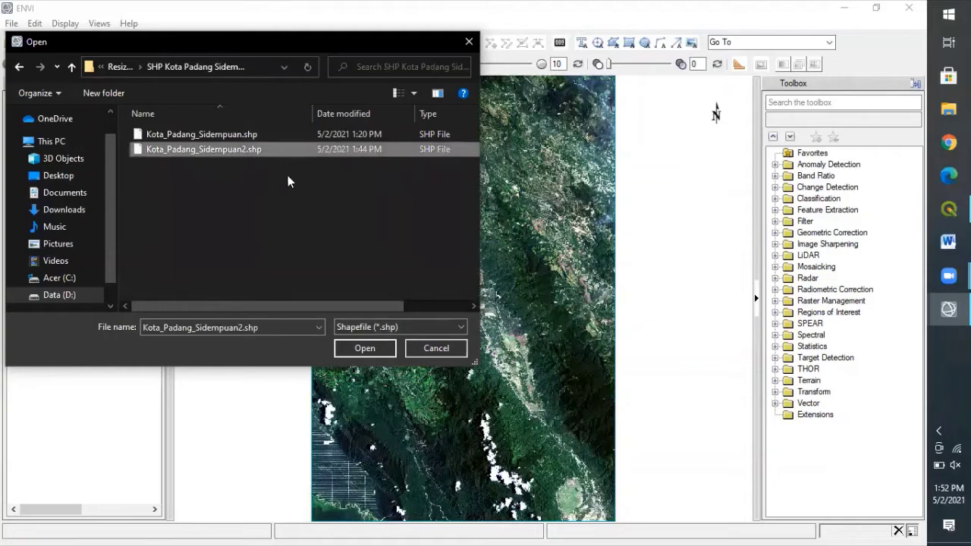
{"action": "left_click", "coordinate": [360, 348]}
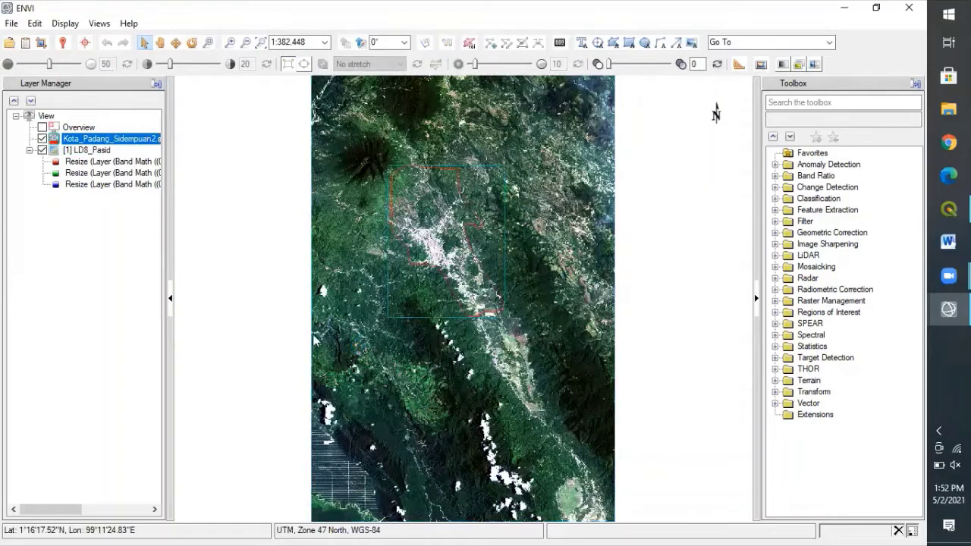
Step: Convert Kota_Padang_Sidempuan2.shp with Vector to ROI, putting all records into a single new ROI and displaying the result
{"action": "scroll", "coordinate": [433, 182], "scroll_direction": "up", "scroll_amount": 3}
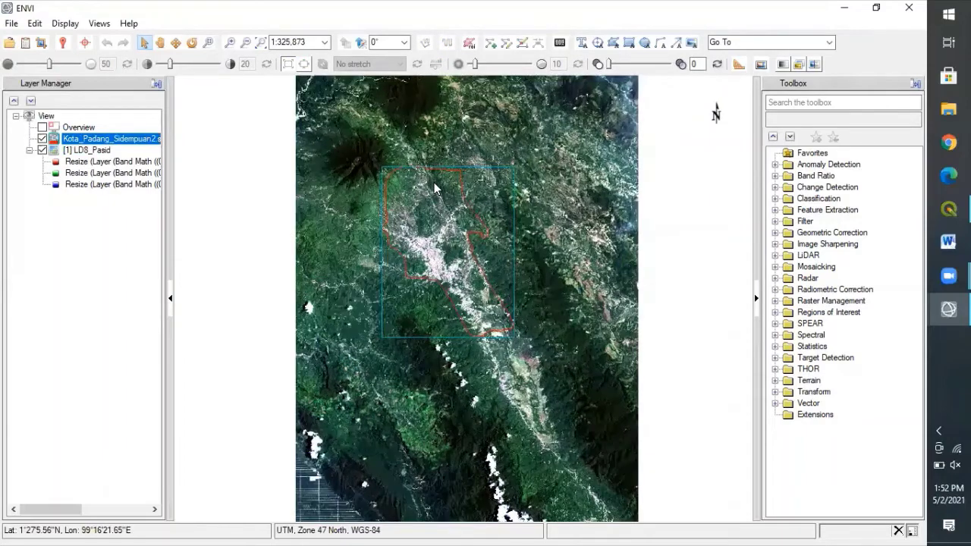
{"action": "scroll", "coordinate": [440, 189], "scroll_direction": "up", "scroll_amount": 2}
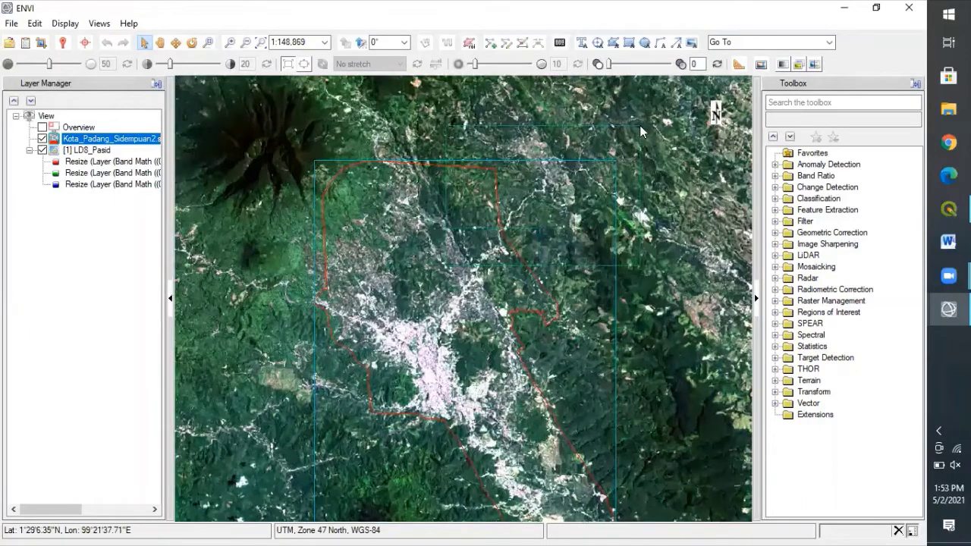
{"action": "left_click", "coordinate": [260, 44]}
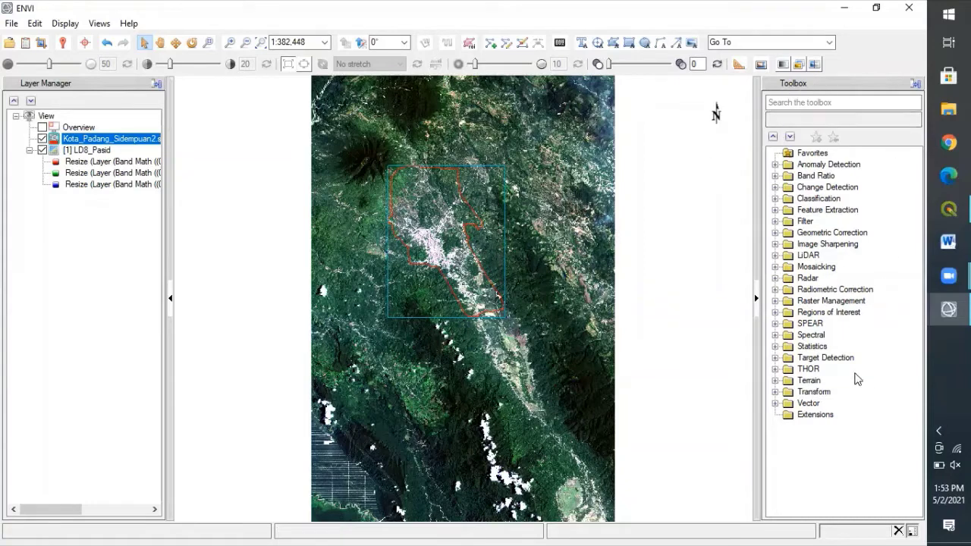
{"action": "left_click", "coordinate": [774, 313]}
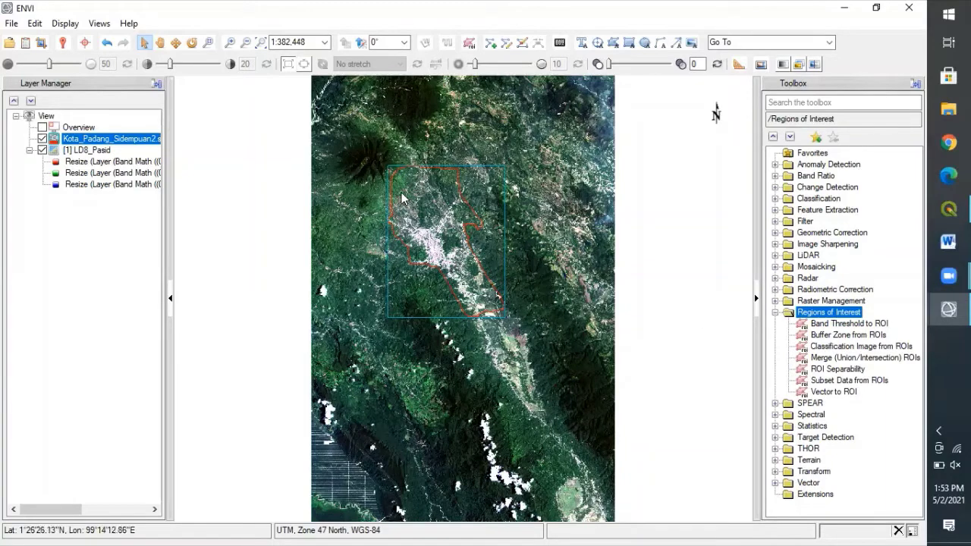
{"action": "double_click", "coordinate": [834, 392]}
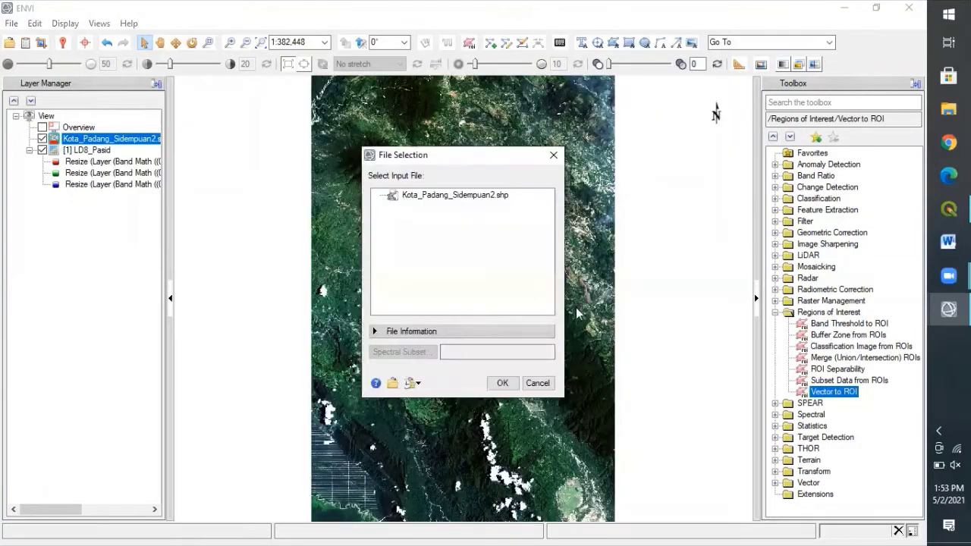
{"action": "left_click", "coordinate": [440, 196]}
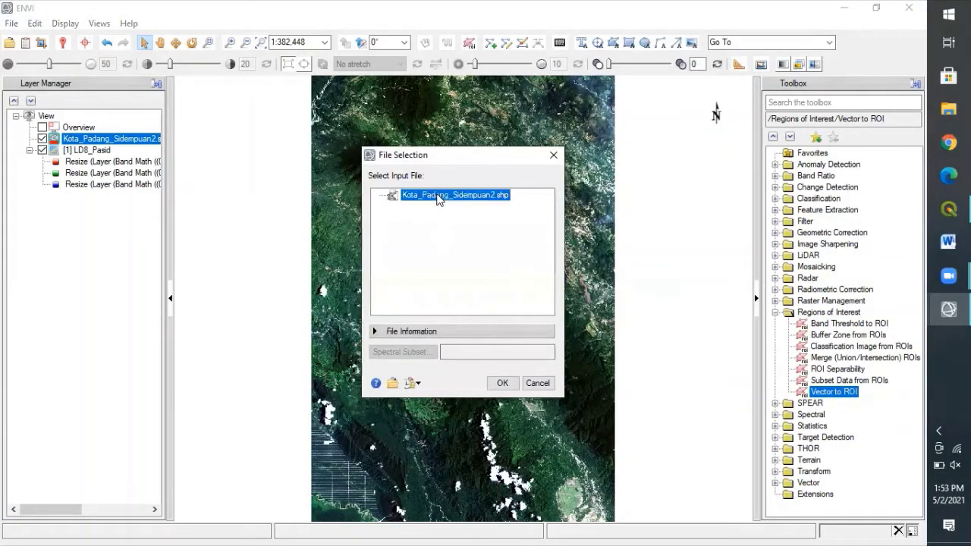
{"action": "left_click", "coordinate": [501, 383]}
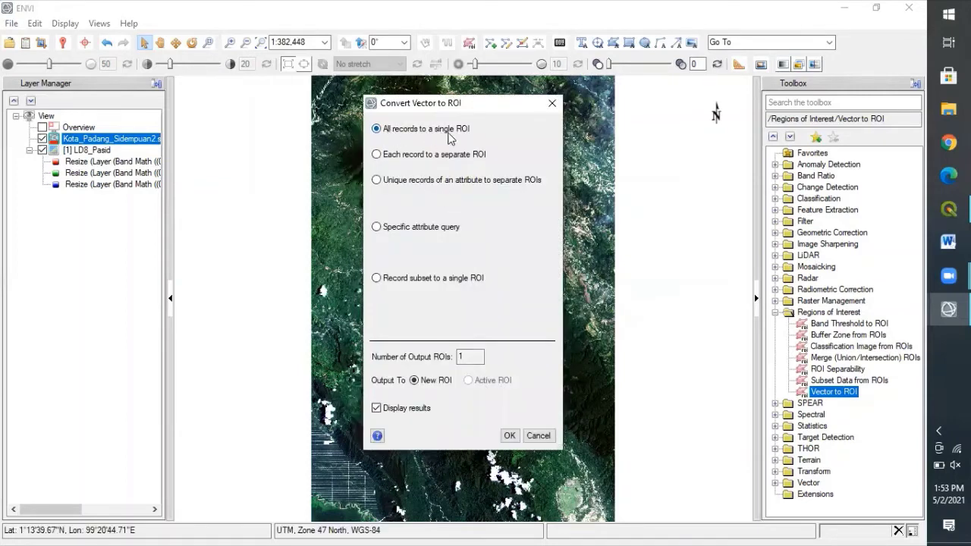
{"action": "left_click", "coordinate": [508, 436]}
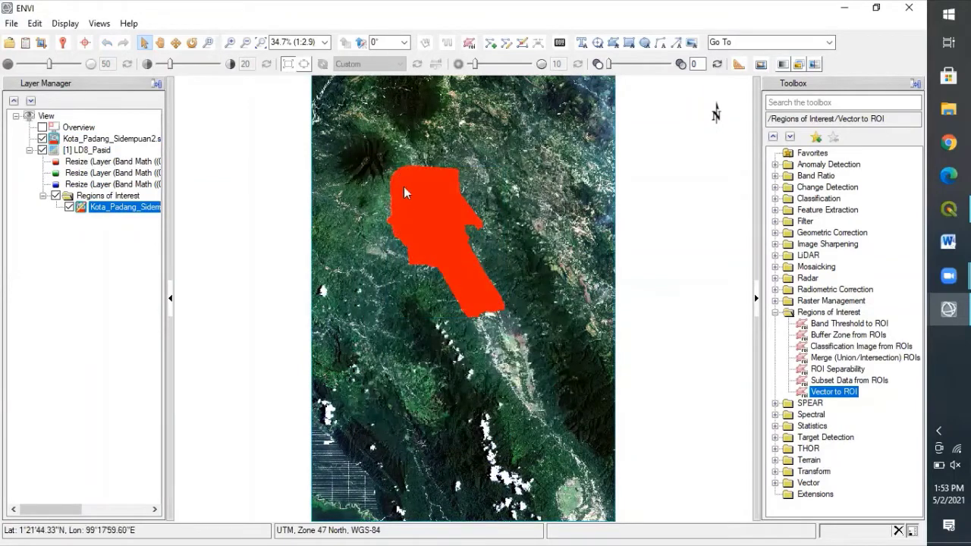
Step: Set up Subset Data from ROIs for LD8_Pasid with EVF: Kota_Padang_Sidempuan2.shp as the input ROI and pixel masking set to Yes
{"action": "scroll", "coordinate": [431, 206], "scroll_direction": "up", "scroll_amount": 1}
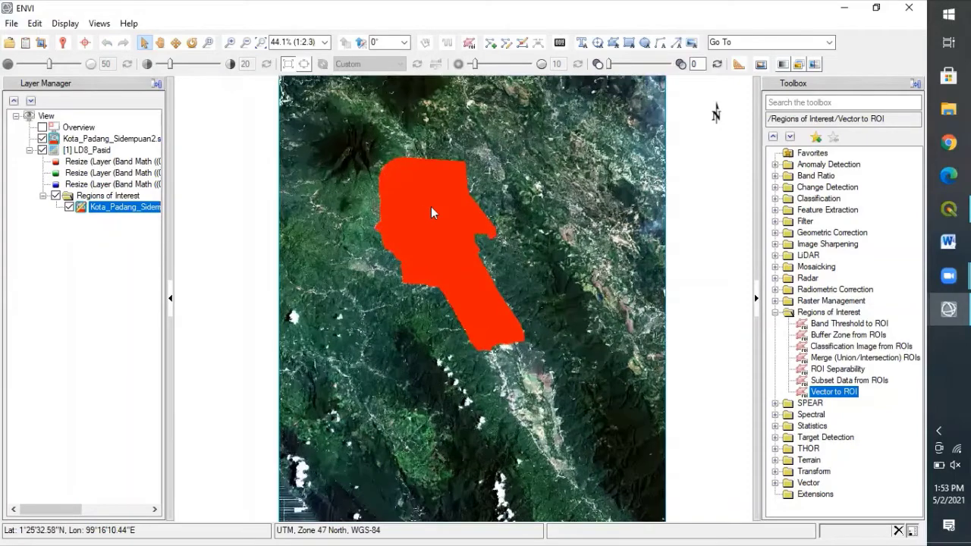
{"action": "scroll", "coordinate": [431, 206], "scroll_direction": "up", "scroll_amount": 1}
{"action": "scroll", "coordinate": [430, 207], "scroll_direction": "up", "scroll_amount": 1}
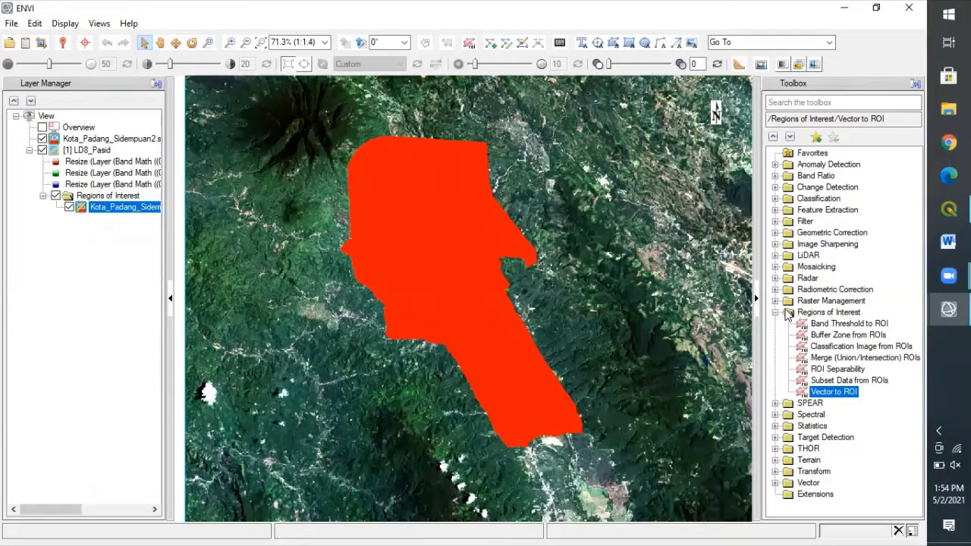
{"action": "double_click", "coordinate": [840, 382]}
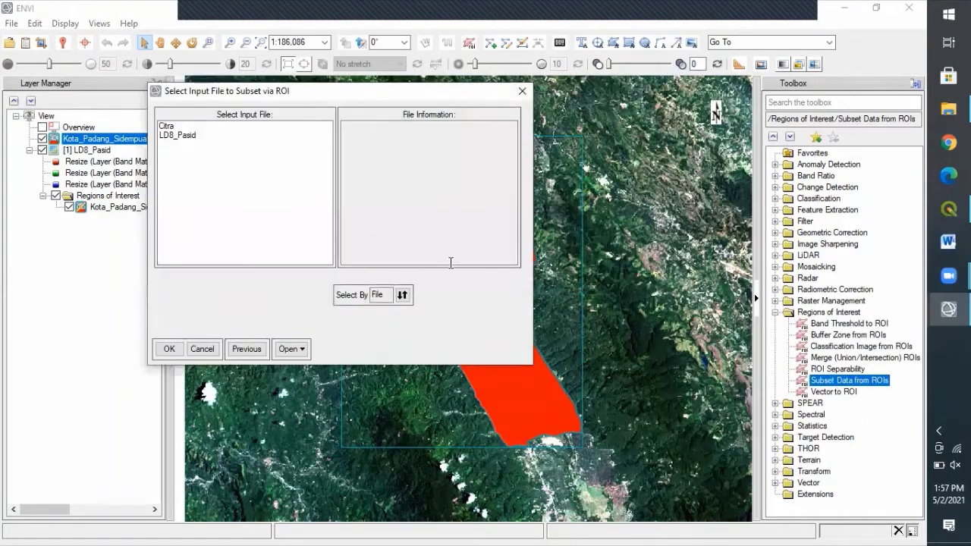
{"action": "left_click_drag", "start_coordinate": [375, 97], "coordinate": [493, 90]}
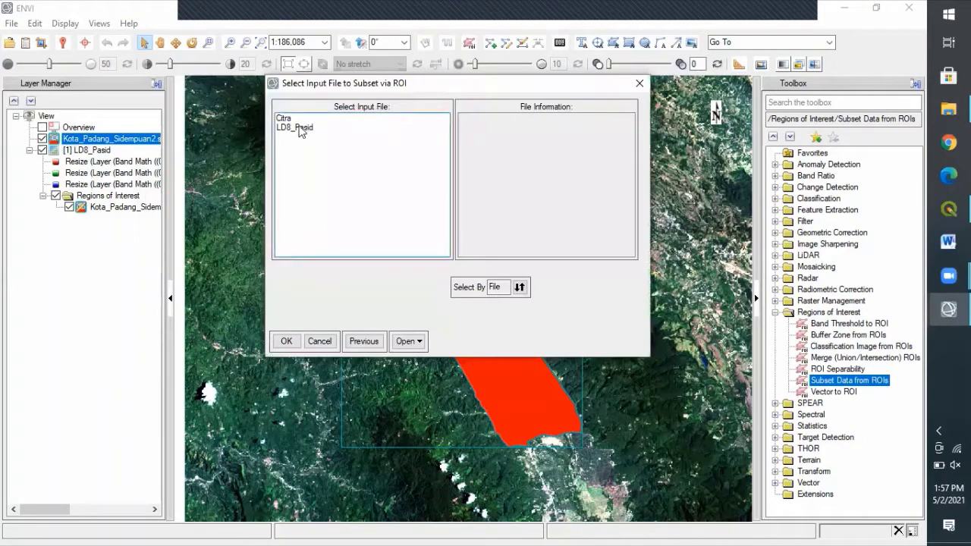
{"action": "left_click", "coordinate": [299, 129]}
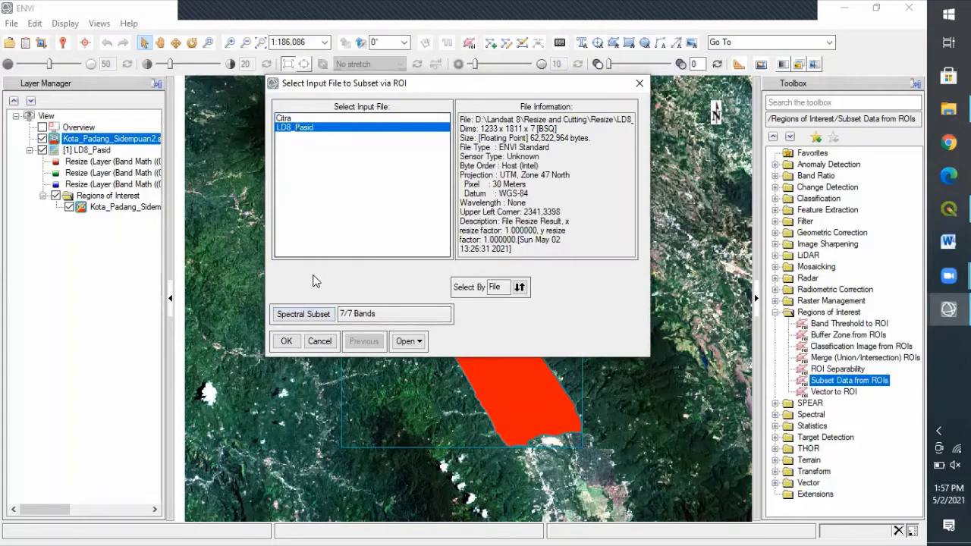
{"action": "left_click", "coordinate": [286, 342]}
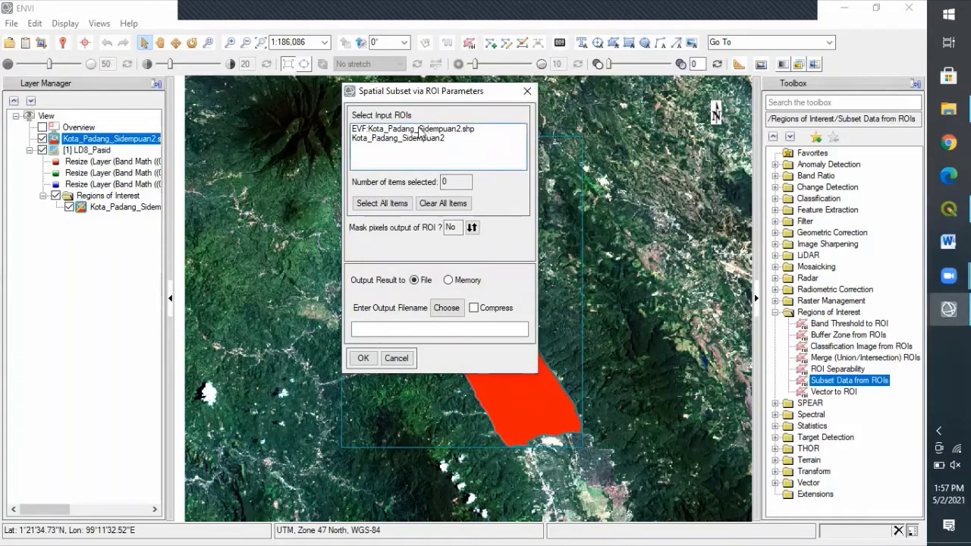
{"action": "left_click", "coordinate": [419, 132]}
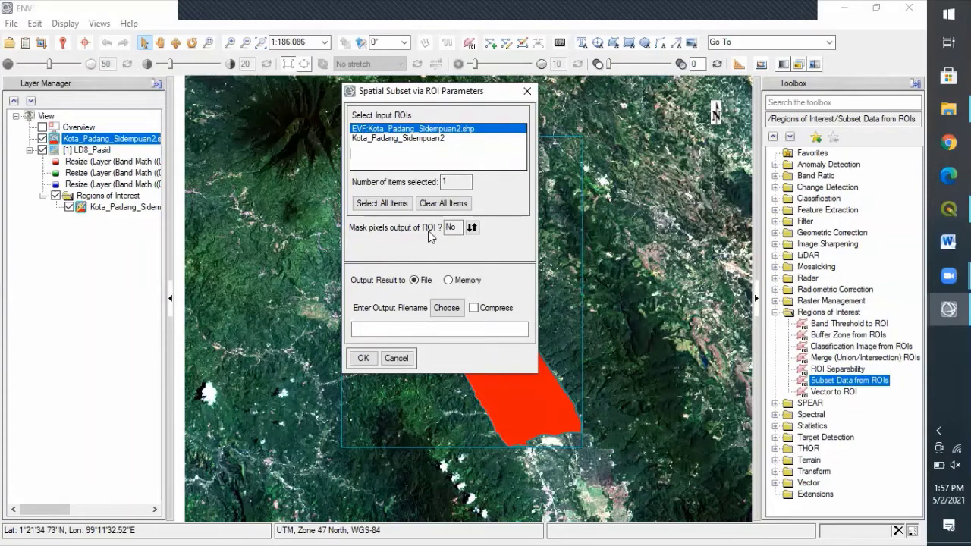
{"action": "left_click", "coordinate": [471, 228]}
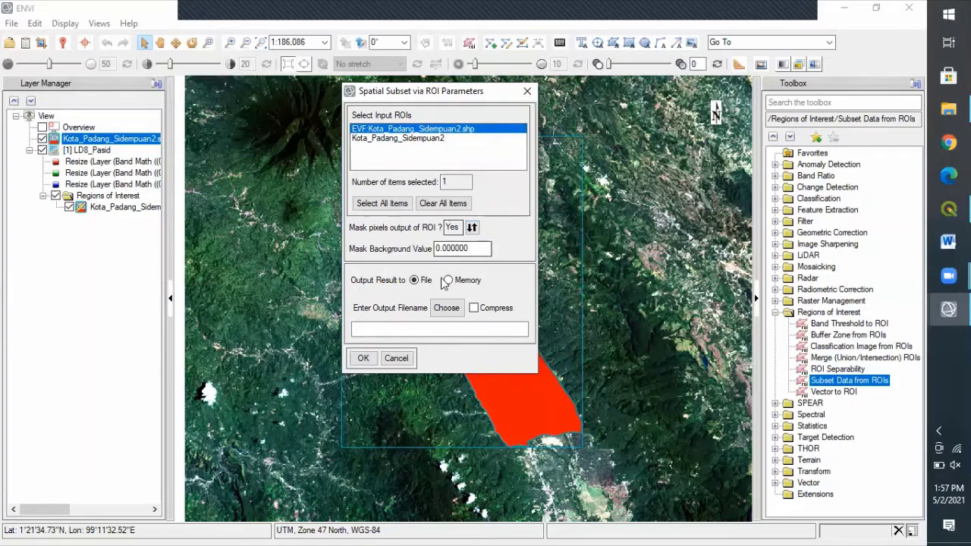
Step: Save the subset output as LD8_Pasid_Fix in the Resize and Cutting\Resize folder and run the subset
{"action": "left_click", "coordinate": [445, 307]}
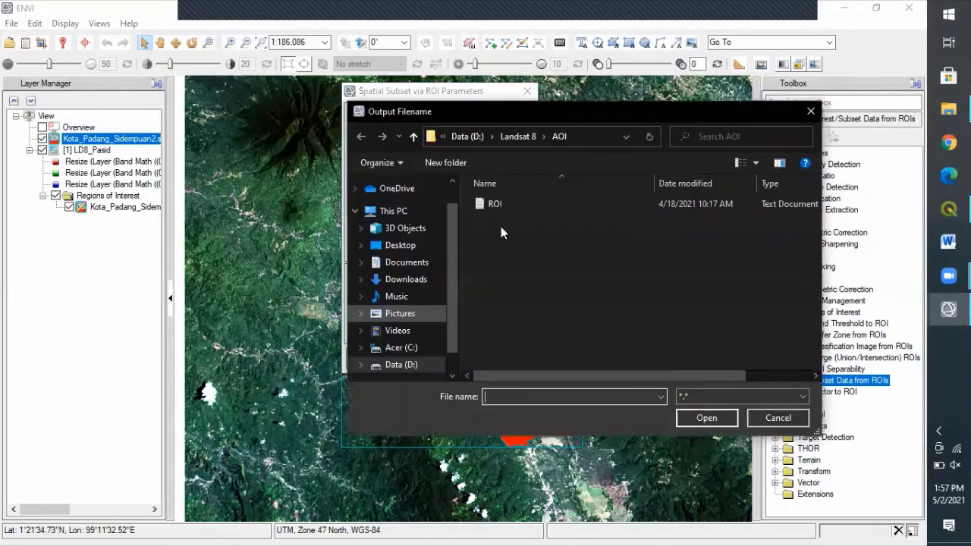
{"action": "left_click", "coordinate": [520, 138]}
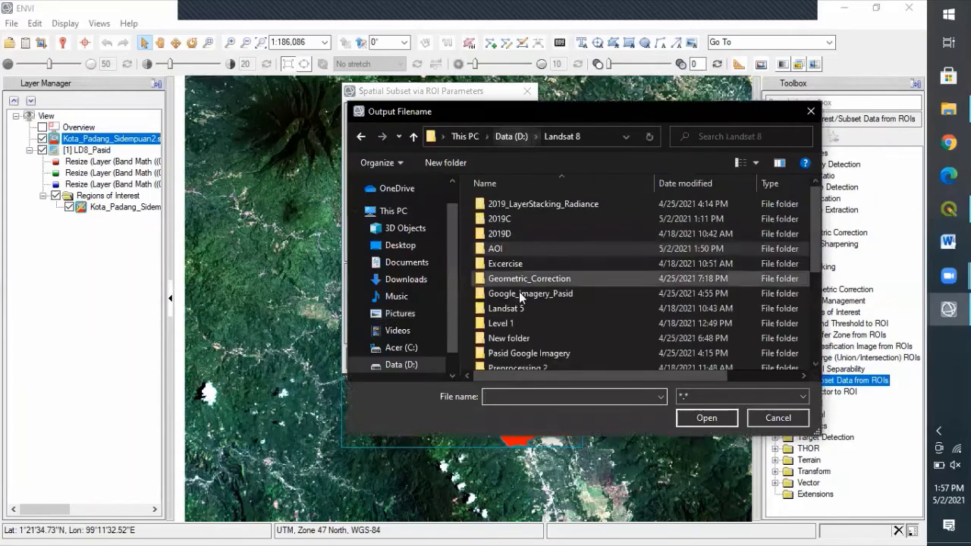
{"action": "scroll", "coordinate": [507, 361], "scroll_direction": "down", "scroll_amount": 1}
{"action": "double_click", "coordinate": [507, 361]}
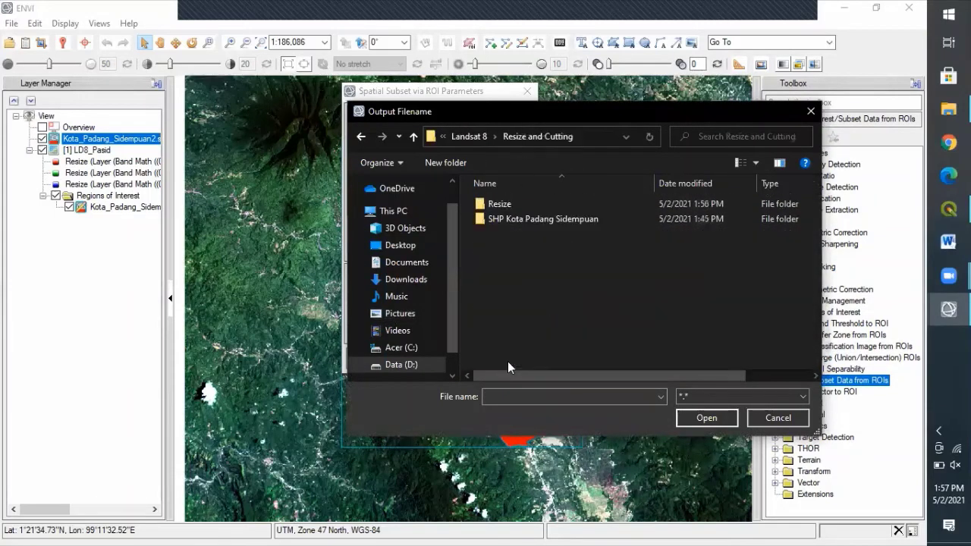
{"action": "double_click", "coordinate": [498, 205]}
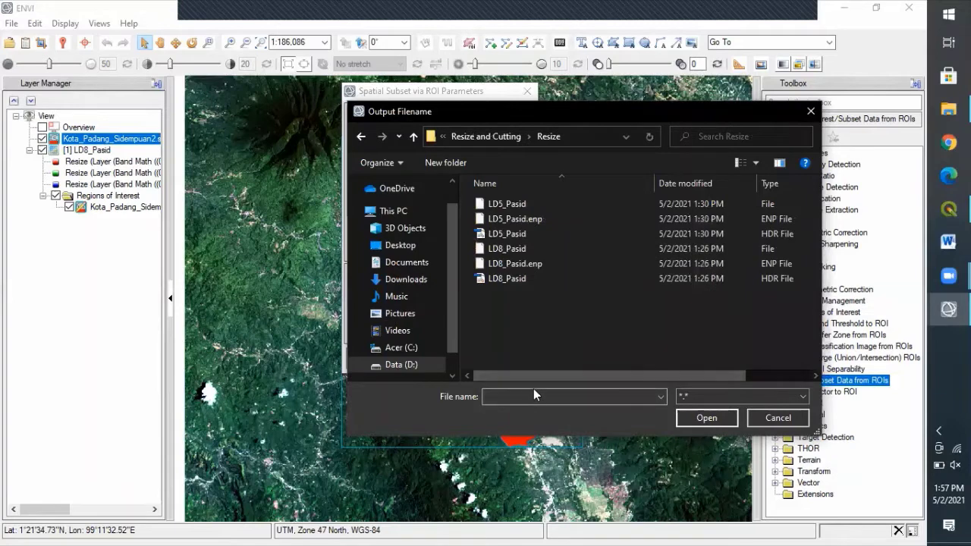
{"action": "left_click", "coordinate": [534, 394]}
{"action": "type", "text": "L"}
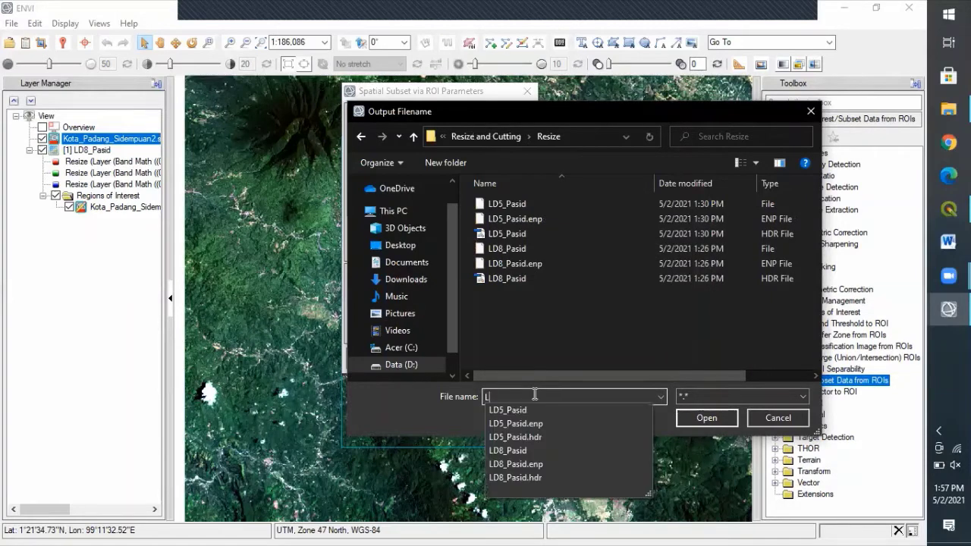
{"action": "type", "text": "D8"}
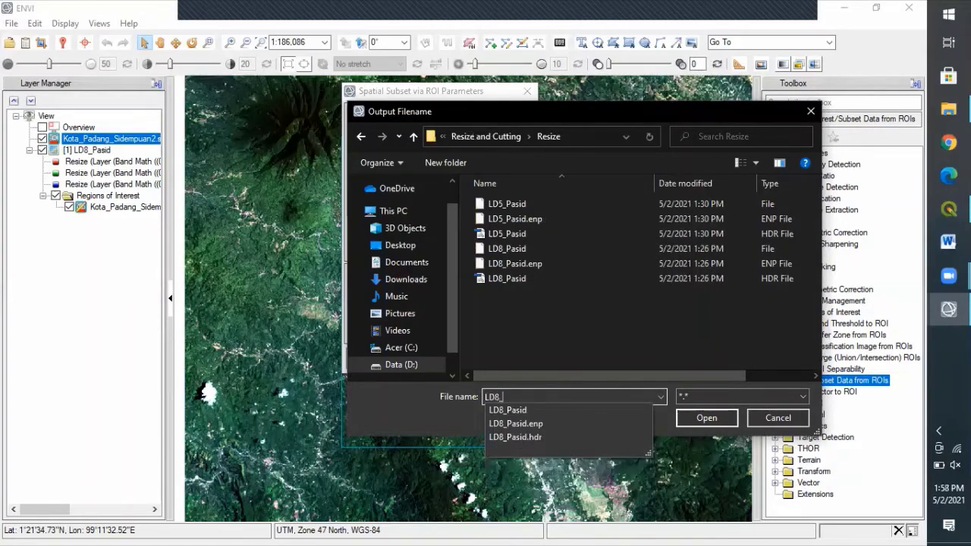
{"action": "type", "text": "_Pasid_F"}
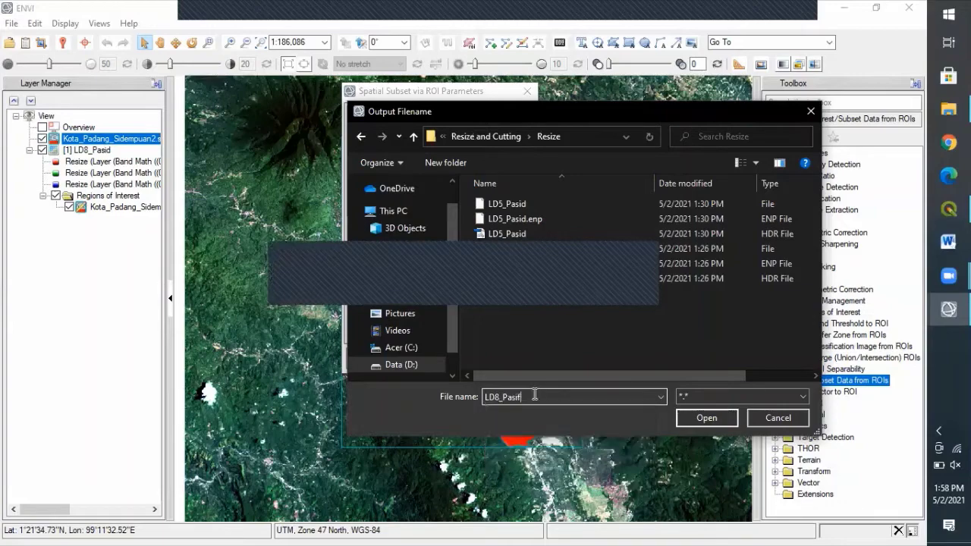
{"action": "type", "text": "ix"}
{"action": "left_click", "coordinate": [712, 421]}
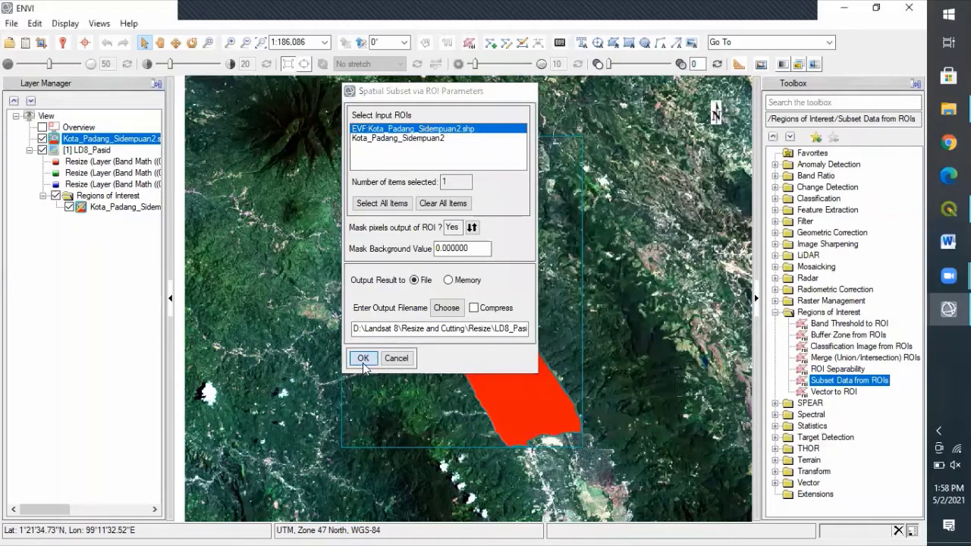
{"action": "left_click", "coordinate": [362, 358]}
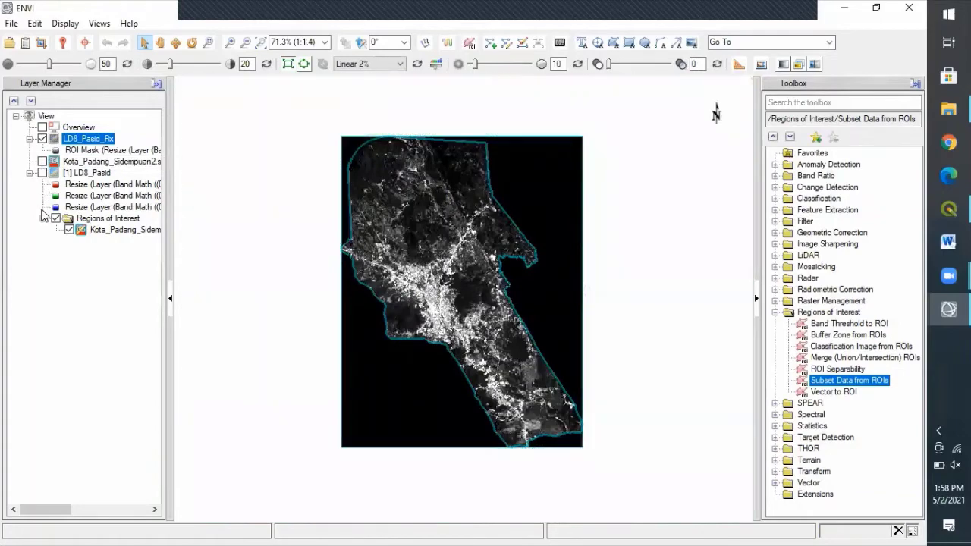
Step: Hide the LD8_Pasid layer and its region of interest, and collapse that layer's entry in the layer list
{"action": "left_click", "coordinate": [42, 173]}
{"action": "left_click", "coordinate": [56, 219]}
{"action": "left_click", "coordinate": [29, 173]}
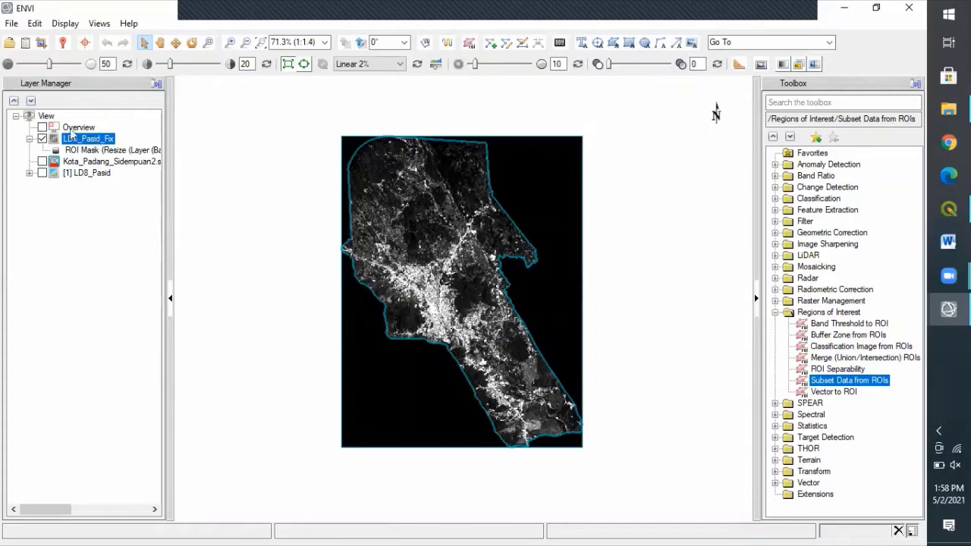
Step: Load LD8_Pasid_Fix as an RGB composite with ROI mask band 4 as red, band 3 as green and band 2 as blue
{"action": "left_click", "coordinate": [26, 44]}
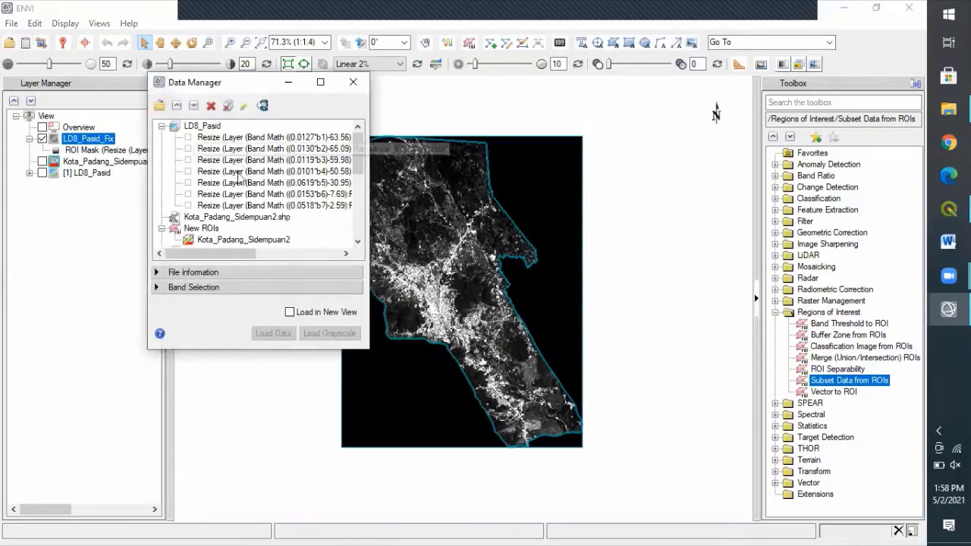
{"action": "scroll", "coordinate": [354, 189], "scroll_direction": "down", "scroll_amount": 4}
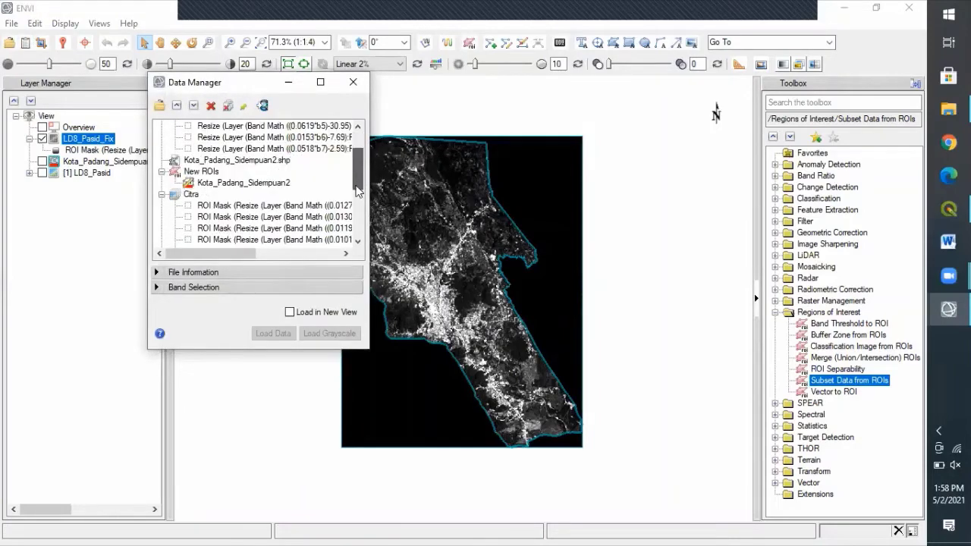
{"action": "scroll", "coordinate": [352, 196], "scroll_direction": "down", "scroll_amount": 2}
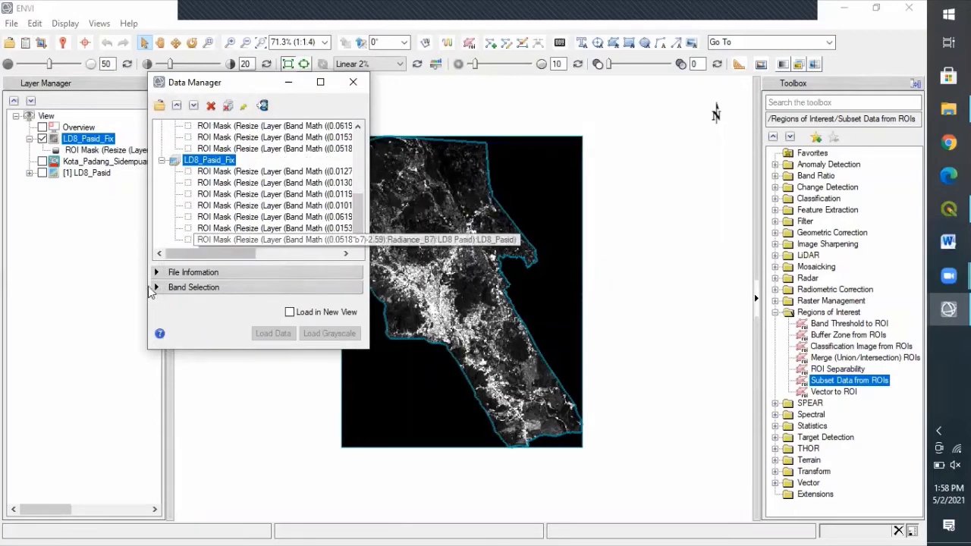
{"action": "left_click", "coordinate": [159, 292]}
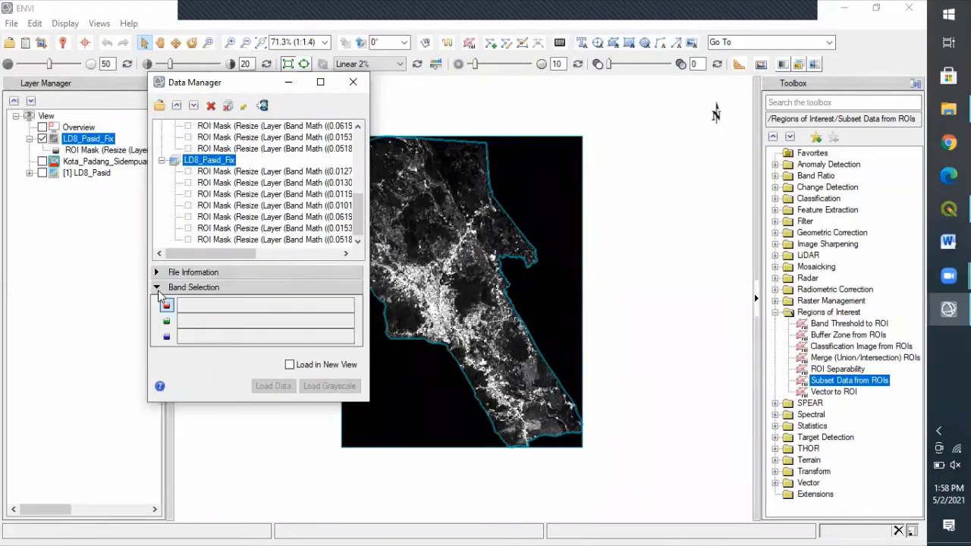
{"action": "left_click", "coordinate": [271, 205]}
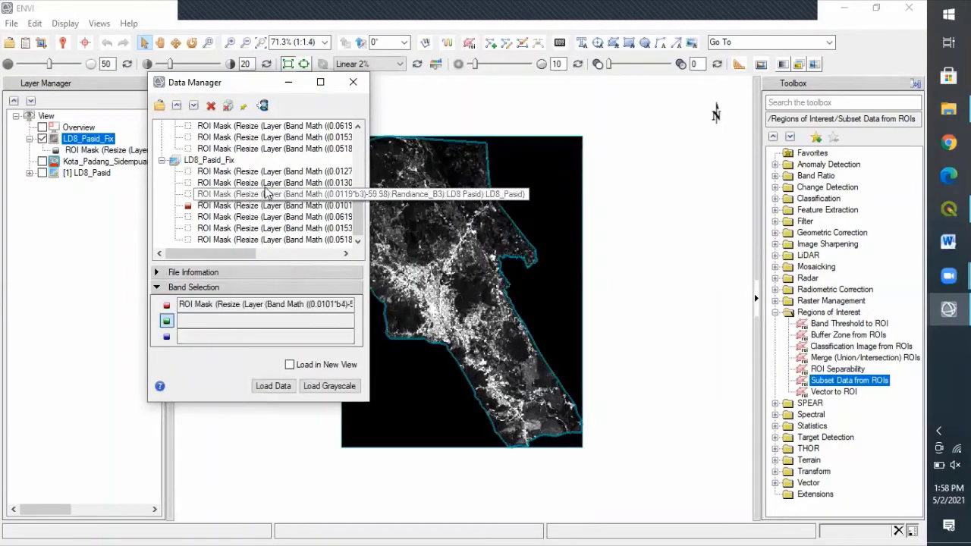
{"action": "left_click", "coordinate": [273, 194]}
{"action": "left_click", "coordinate": [273, 183]}
{"action": "left_click", "coordinate": [286, 389]}
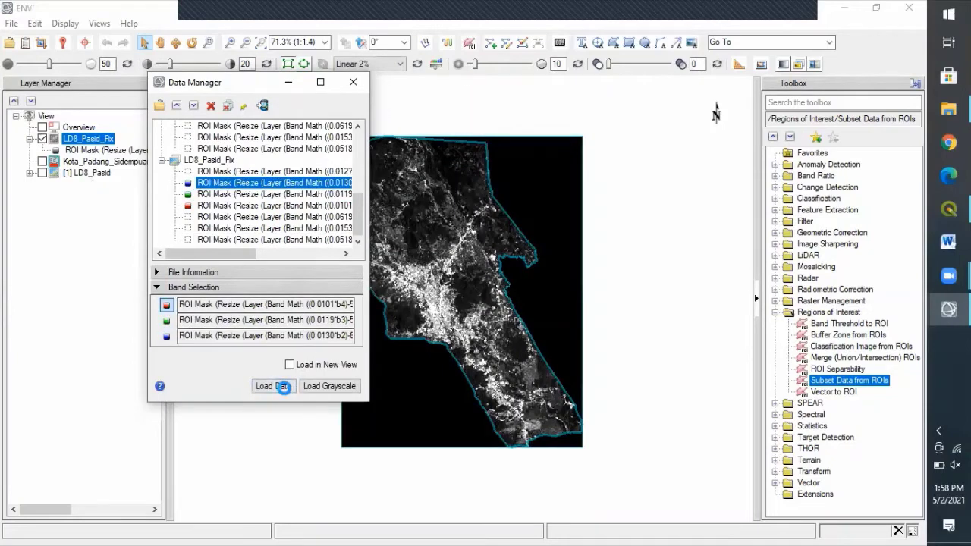
{"action": "left_click", "coordinate": [353, 81]}
Step: Inspect the clipped color composite, hide the grayscale LD8_Pasid_Fix layer and collapse its entry in the layer list
{"action": "scroll", "coordinate": [410, 194], "scroll_direction": "up", "scroll_amount": 4}
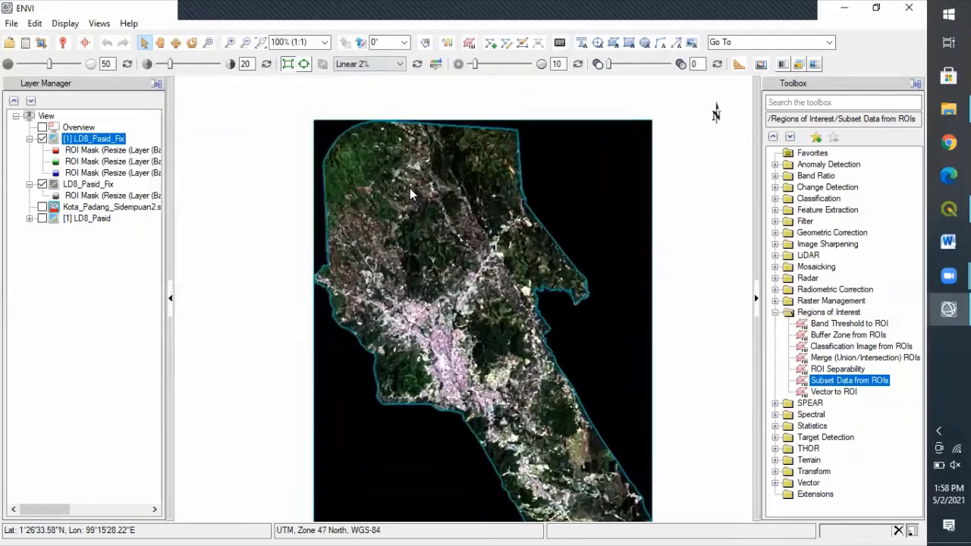
{"action": "left_click", "coordinate": [160, 43]}
{"action": "left_click_drag", "start_coordinate": [408, 233], "coordinate": [360, 177]}
{"action": "scroll", "coordinate": [384, 194], "scroll_direction": "down", "scroll_amount": 1}
{"action": "scroll", "coordinate": [383, 194], "scroll_direction": "down", "scroll_amount": 1}
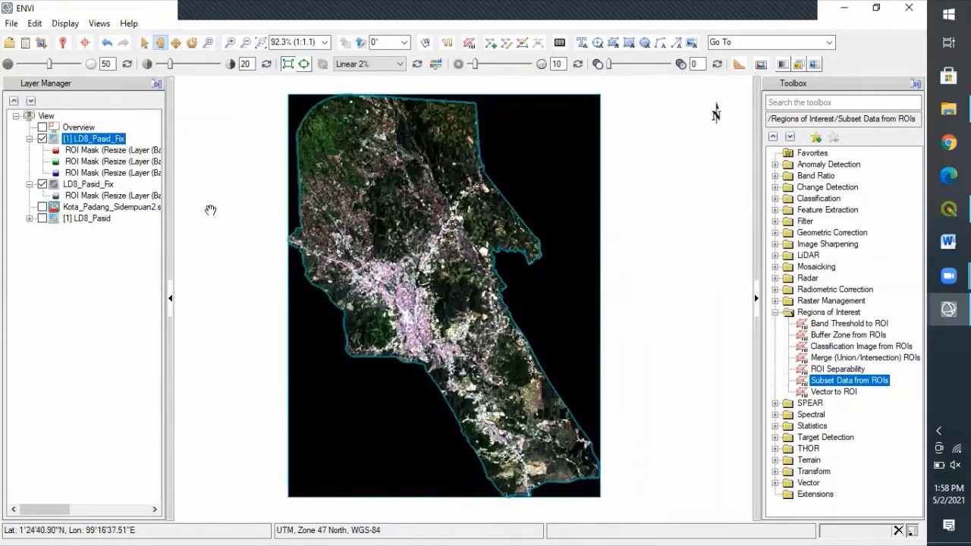
{"action": "left_click", "coordinate": [42, 184]}
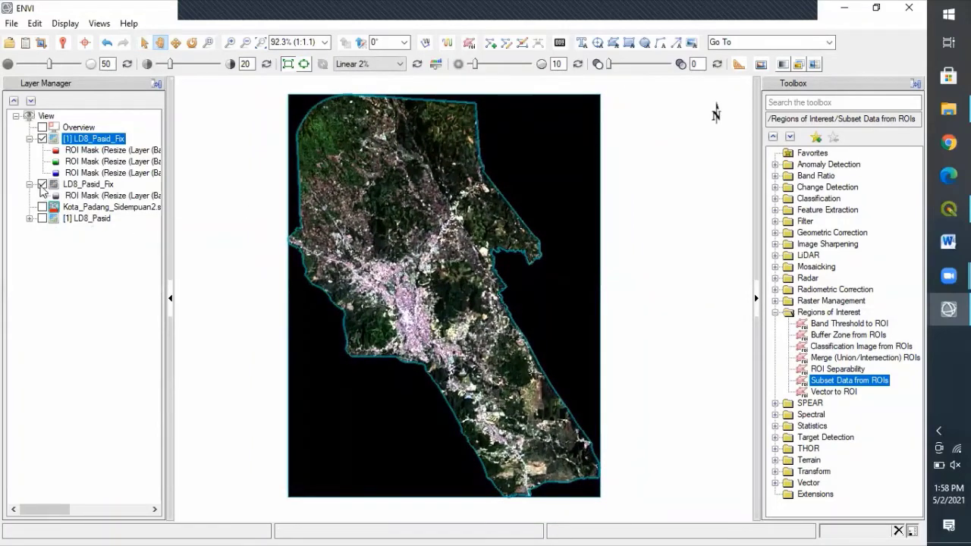
{"action": "left_click", "coordinate": [28, 184]}
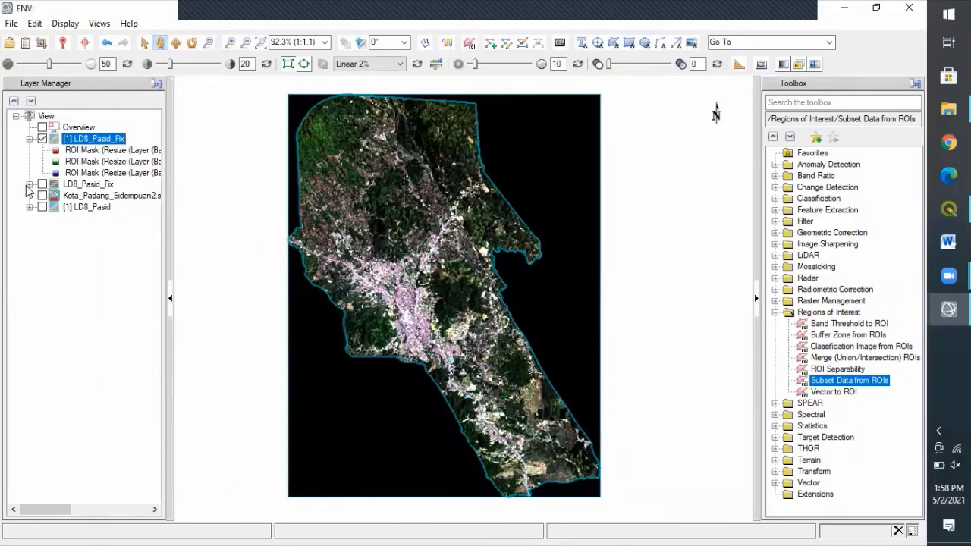